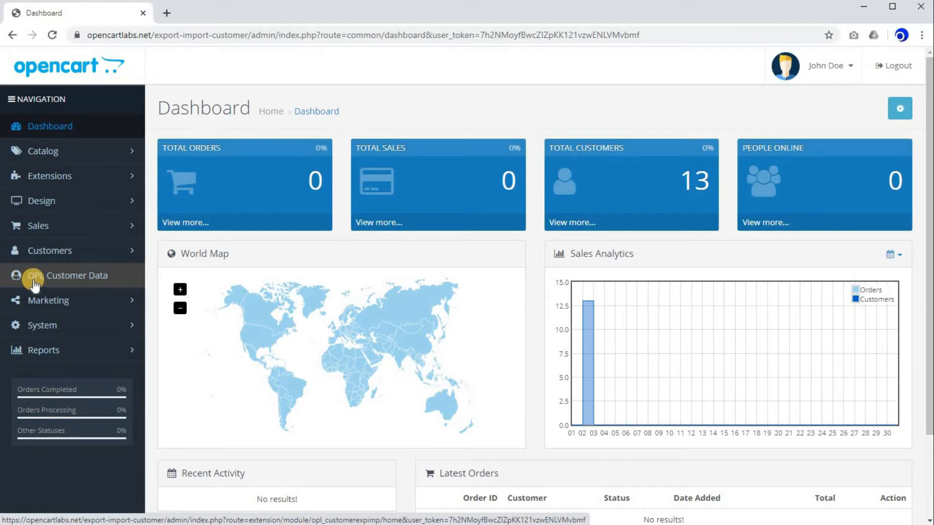
In the OPL Customer Import Export module, review the Import Data tab and download the sample import sheet
{"action": "left_click", "coordinate": [93, 282]}
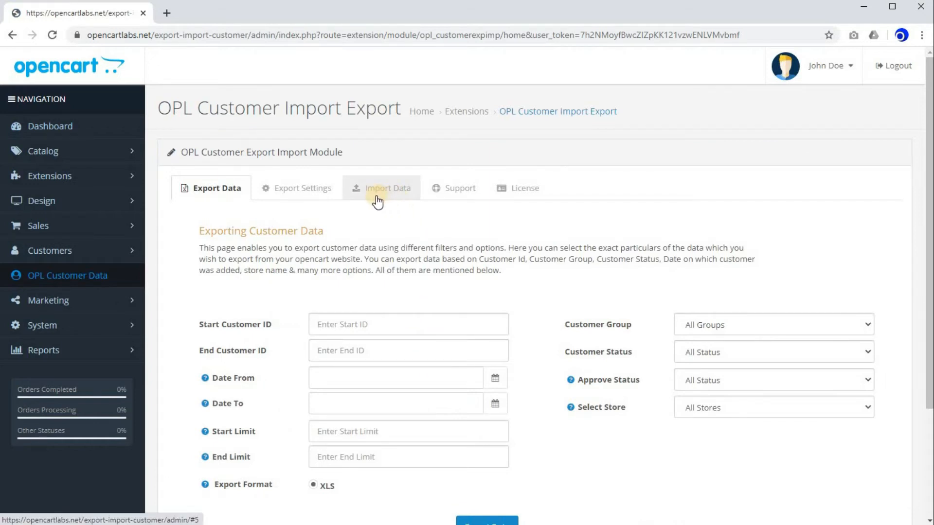
{"action": "left_click", "coordinate": [399, 199]}
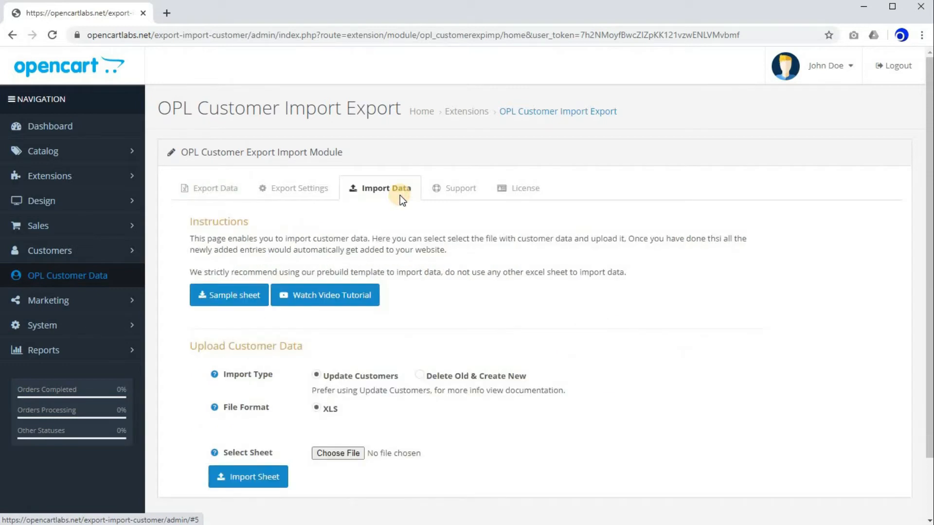
{"action": "scroll", "coordinate": [400, 195], "scroll_direction": "down", "scroll_amount": 2}
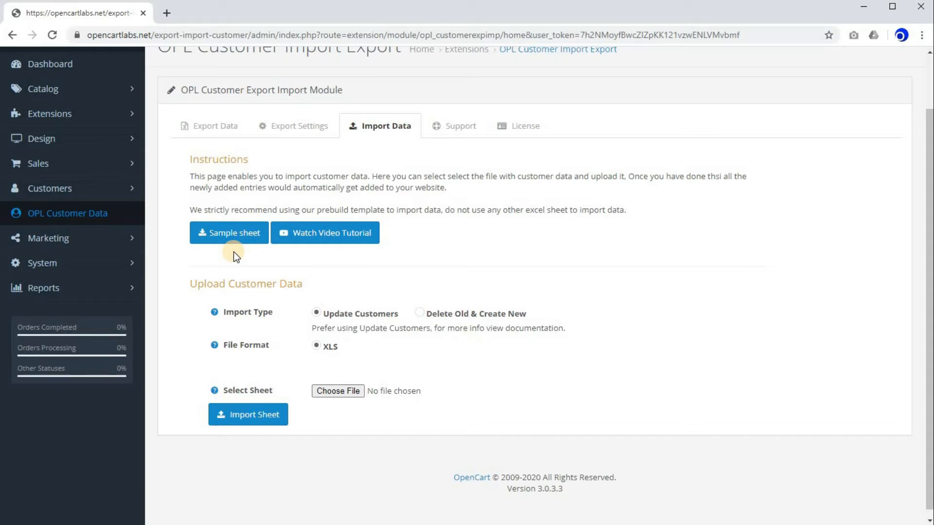
{"action": "left_click", "coordinate": [218, 130]}
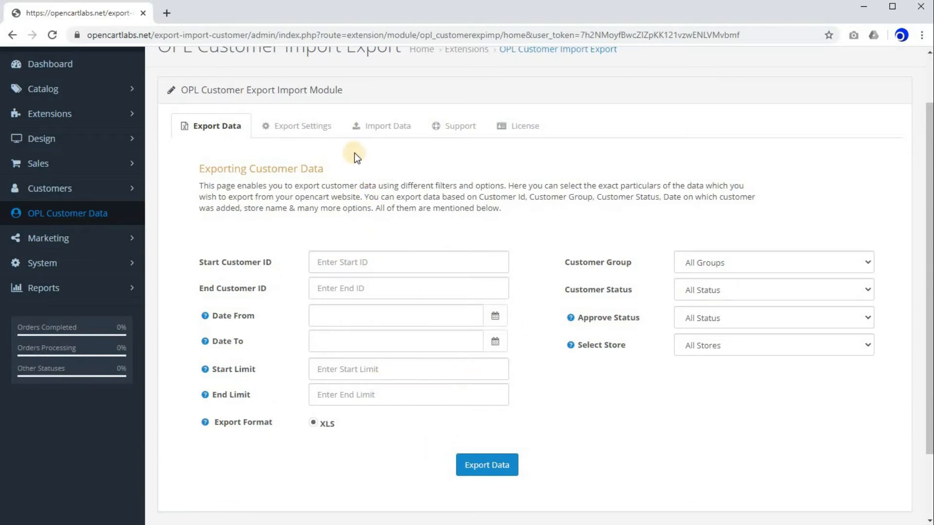
{"action": "left_click", "coordinate": [382, 130]}
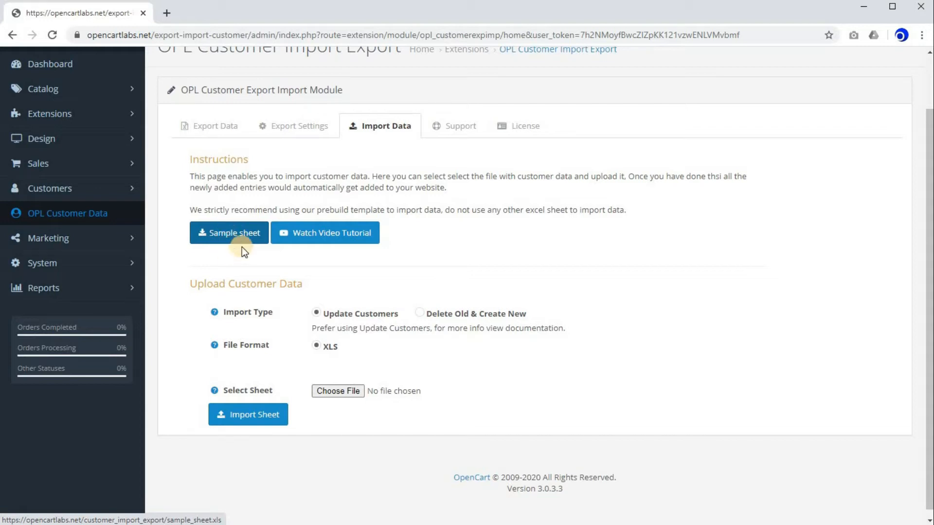
{"action": "left_click", "coordinate": [238, 242]}
Export all customer data as an XLS file and open the downloaded customerdata file
{"action": "left_click", "coordinate": [235, 127]}
{"action": "left_click", "coordinate": [477, 467]}
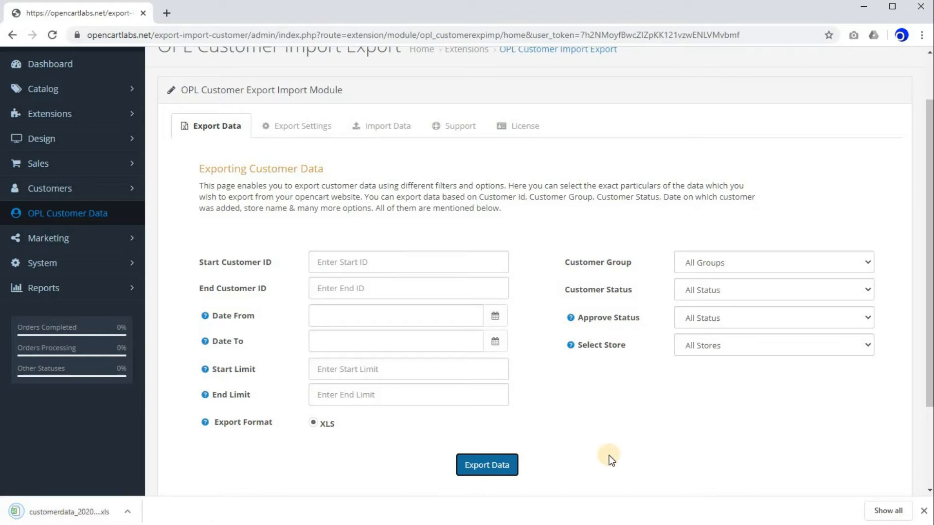
{"action": "left_click", "coordinate": [91, 503]}
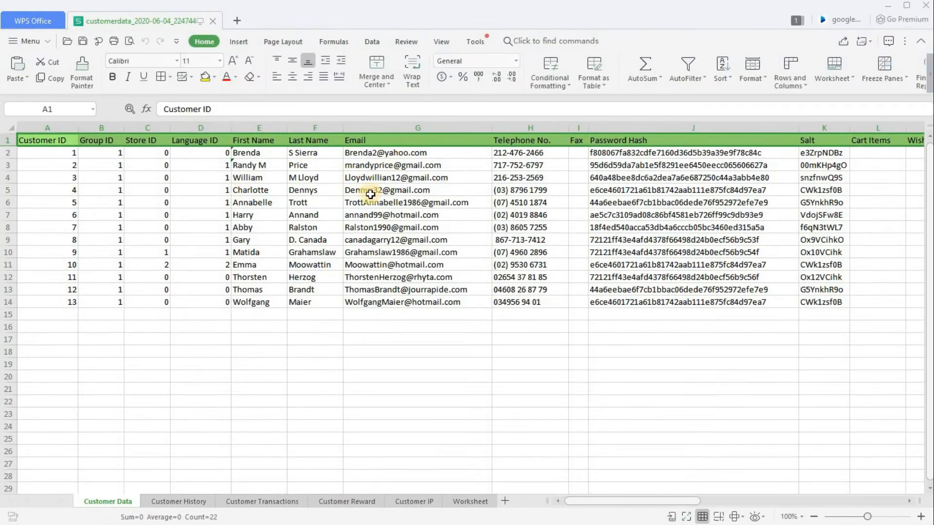
Clear the stray data in row 15 of the 13-customer Customer Data sheet and select cell A15
{"action": "left_click", "coordinate": [383, 196]}
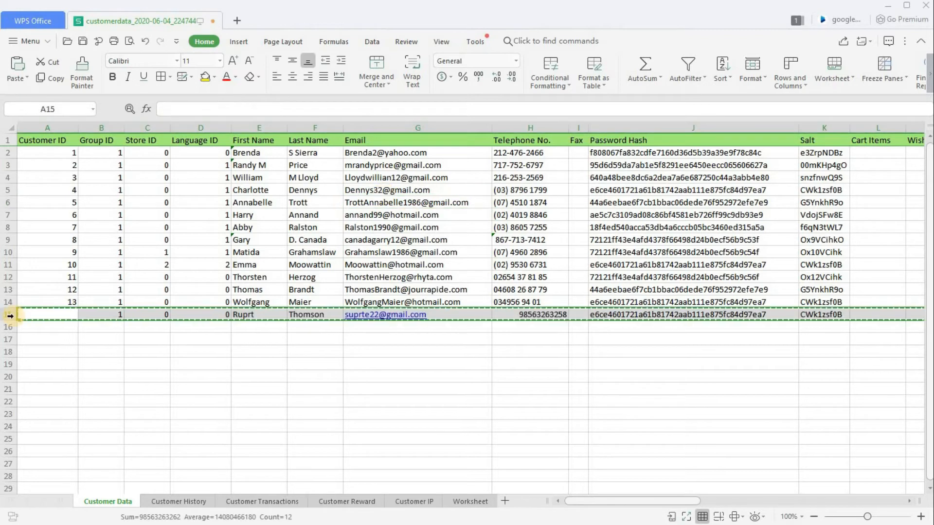
{"action": "key", "text": "Delete"}
{"action": "left_click", "coordinate": [225, 348]}
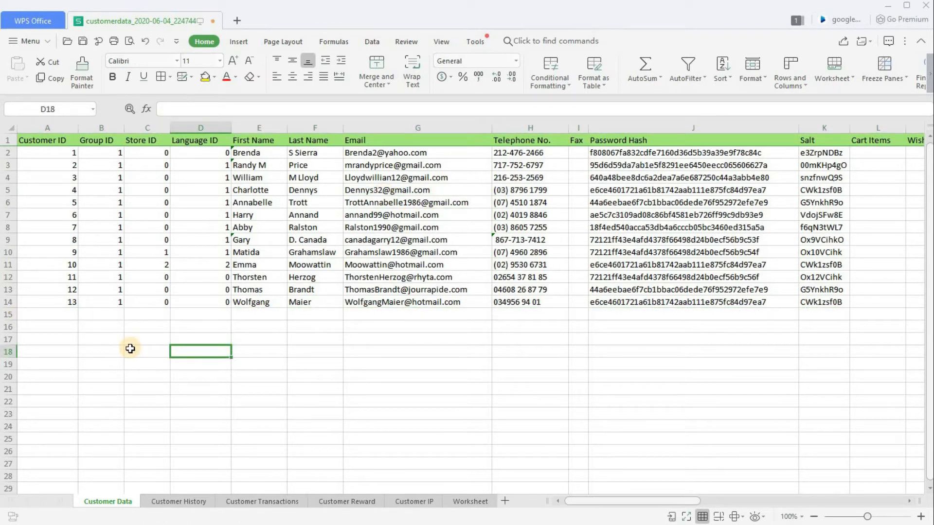
{"action": "left_click", "coordinate": [62, 313]}
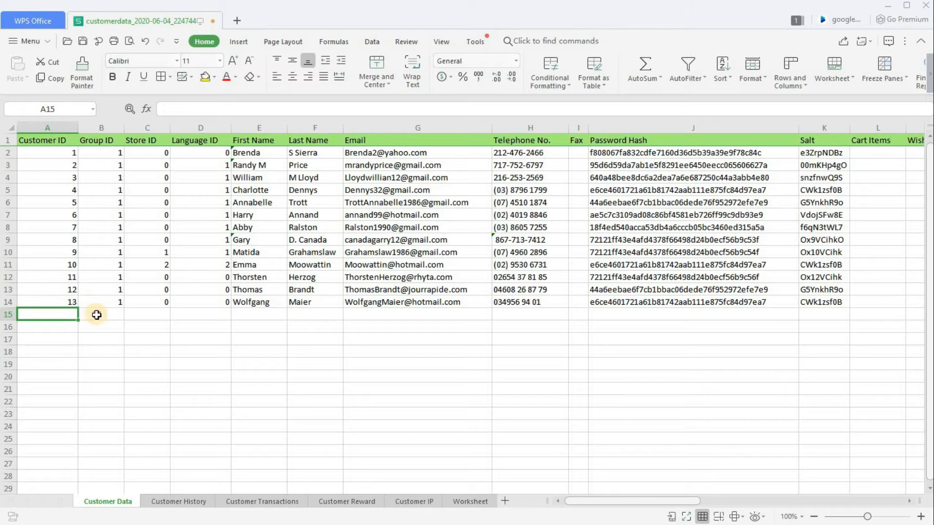
Enter Group ID 1, Store ID 0 and Language ID 0 for the new customer in row 15
{"action": "left_click", "coordinate": [96, 314]}
{"action": "type", "text": "1"}
{"action": "key", "text": "Tab"}
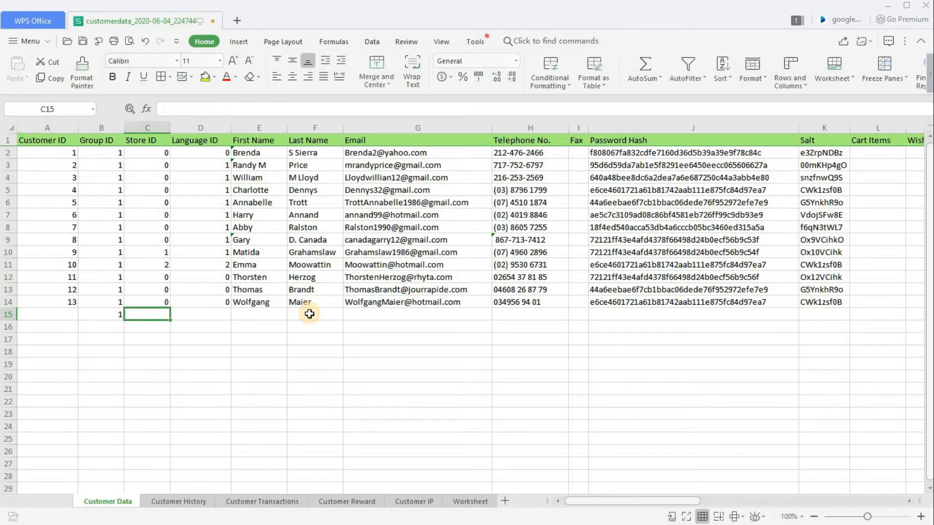
{"action": "type", "text": "0"}
{"action": "key", "text": "Tab"}
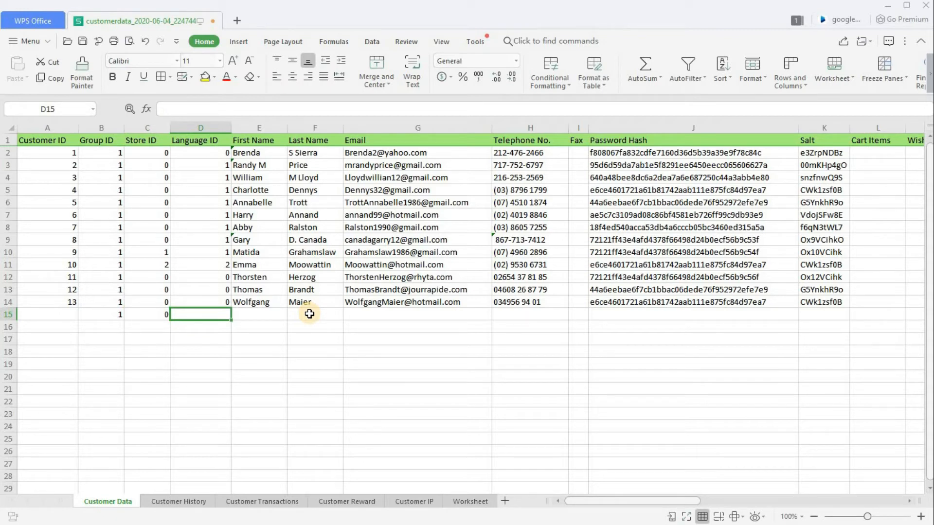
{"action": "type", "text": "0"}
{"action": "key", "text": "Tab"}
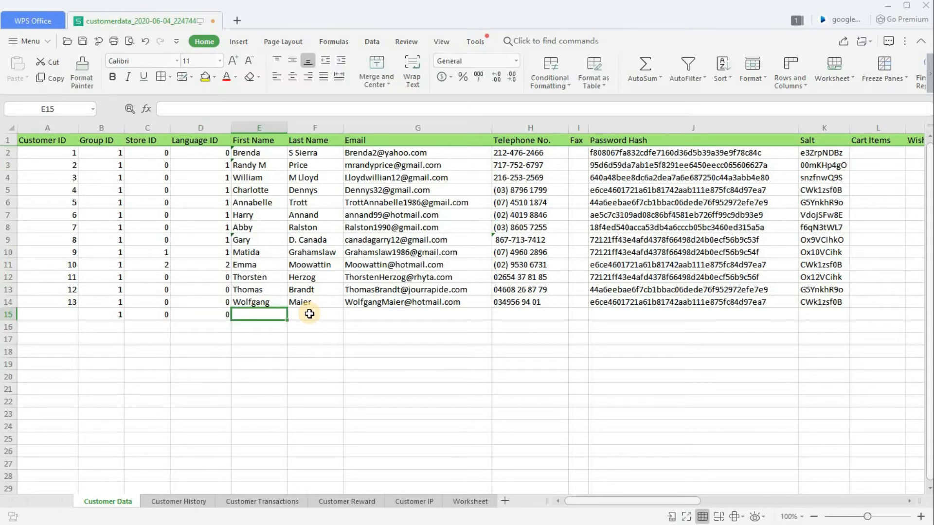
Fill in the new customer's first name, last name, e-mail address and telephone number in row 15
{"action": "type", "text": "Rupert"}
{"action": "key", "text": "Tab"}
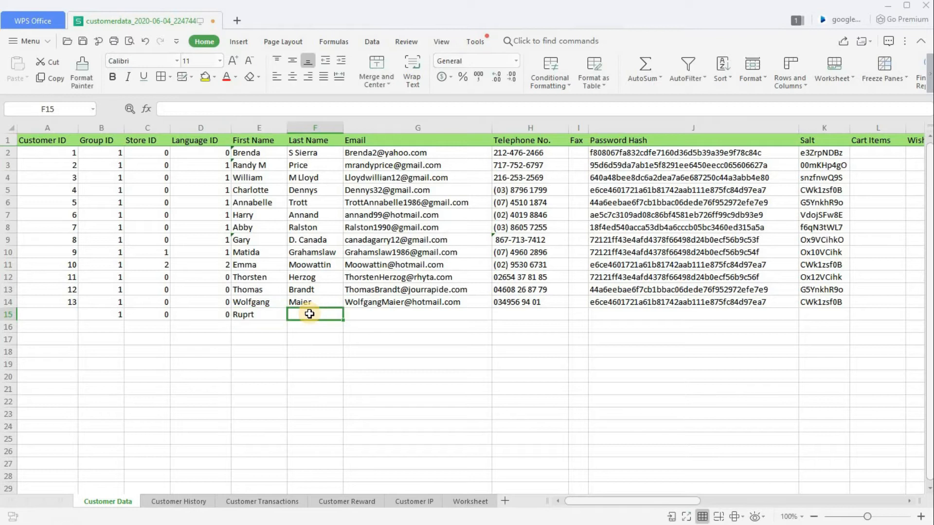
{"action": "type", "text": "Grint"}
{"action": "key", "text": "Tab"}
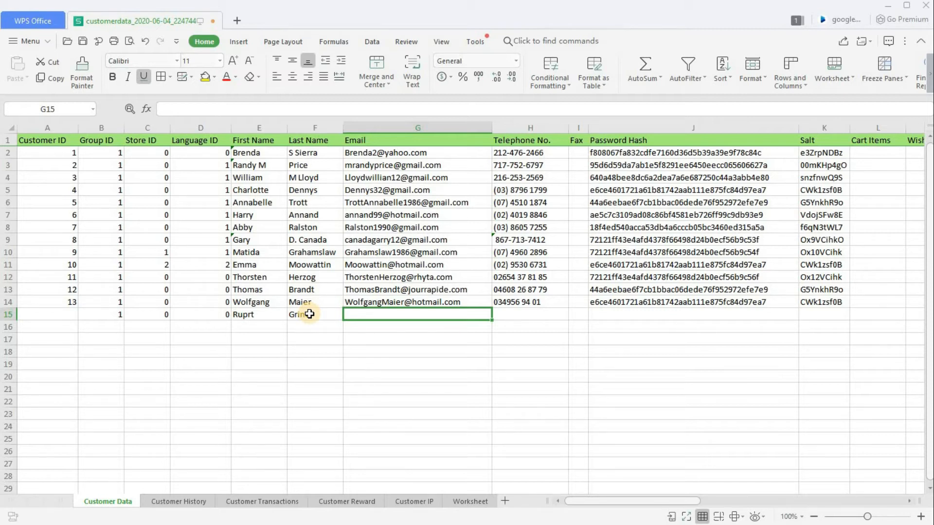
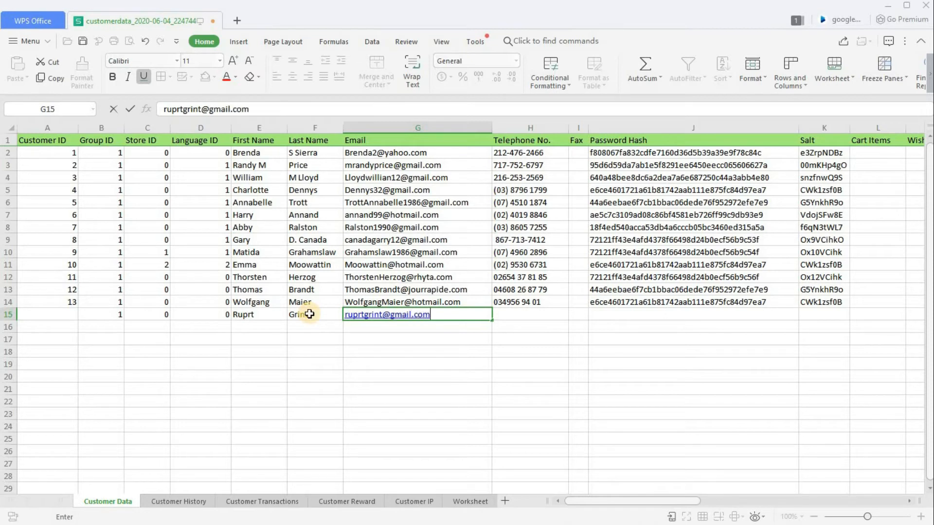
{"action": "key", "text": "Tab"}
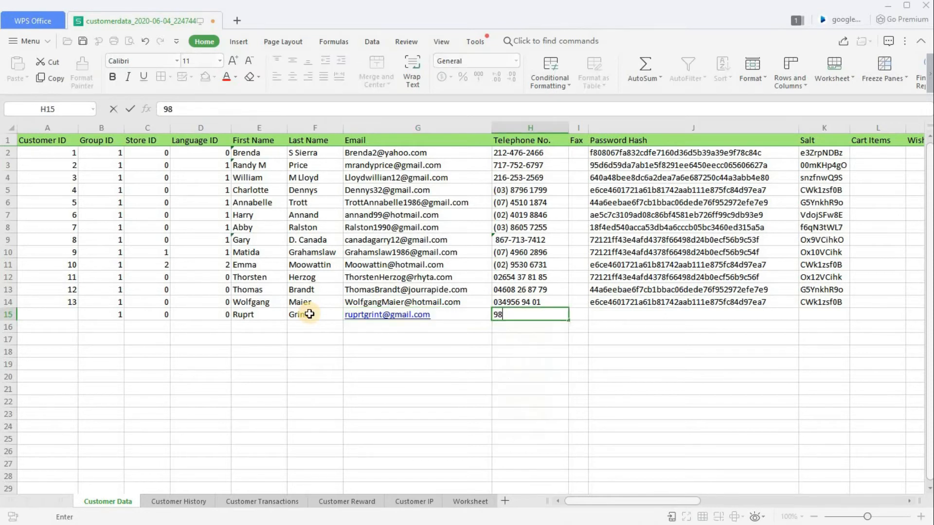
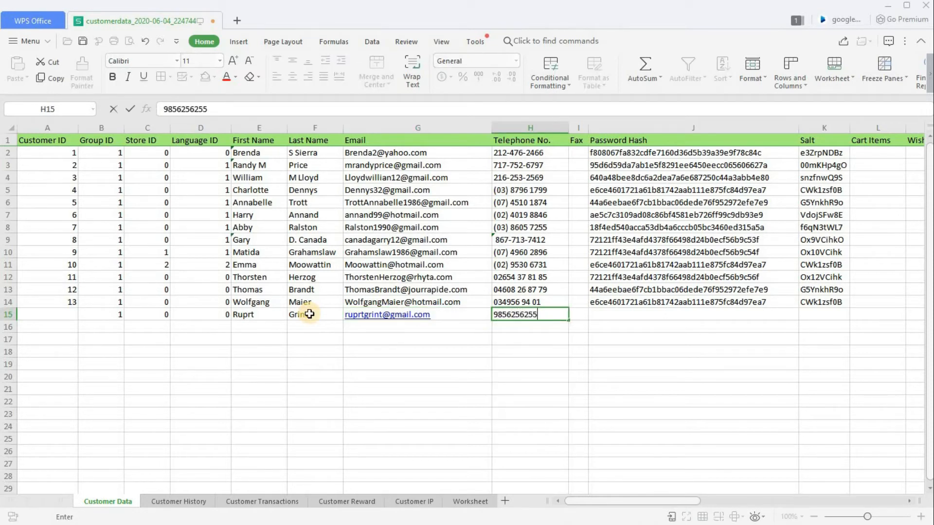
{"action": "key", "text": "Tab"}
{"action": "key", "text": "Tab"}
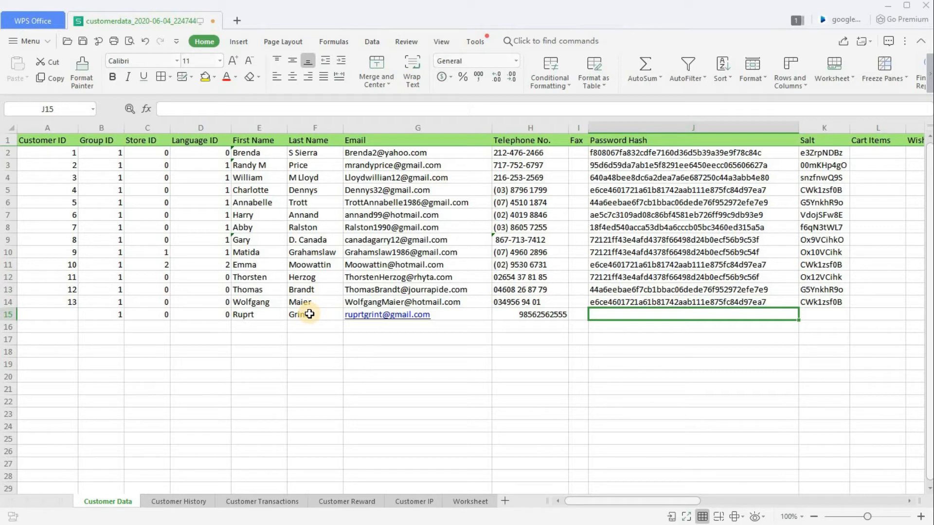
Reuse row 14's password hash and salt in row 15 and set Newsletter to 1
{"action": "key", "text": "ctrl+v"}
{"action": "key", "text": "Right"}
{"action": "key", "text": "Right"}
{"action": "key", "text": "Right"}
{"action": "key", "text": "Right"}
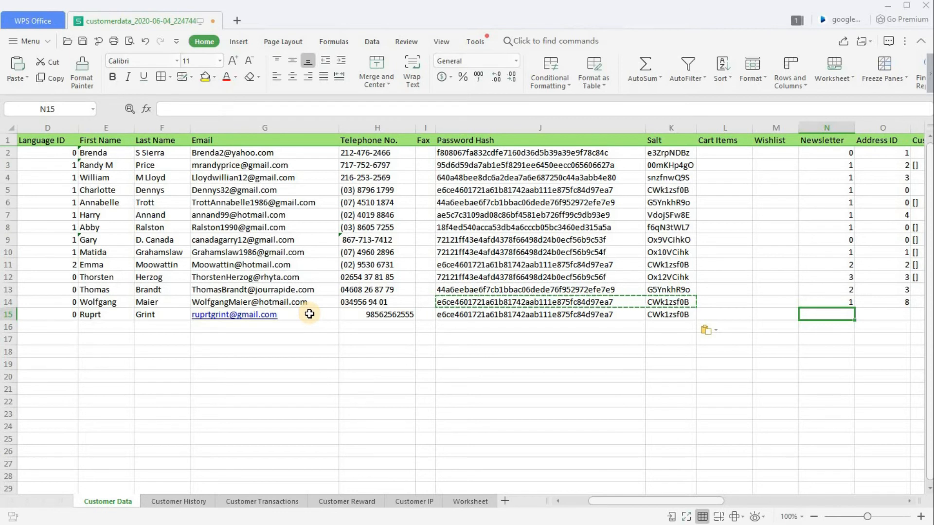
{"action": "type", "text": "1"}
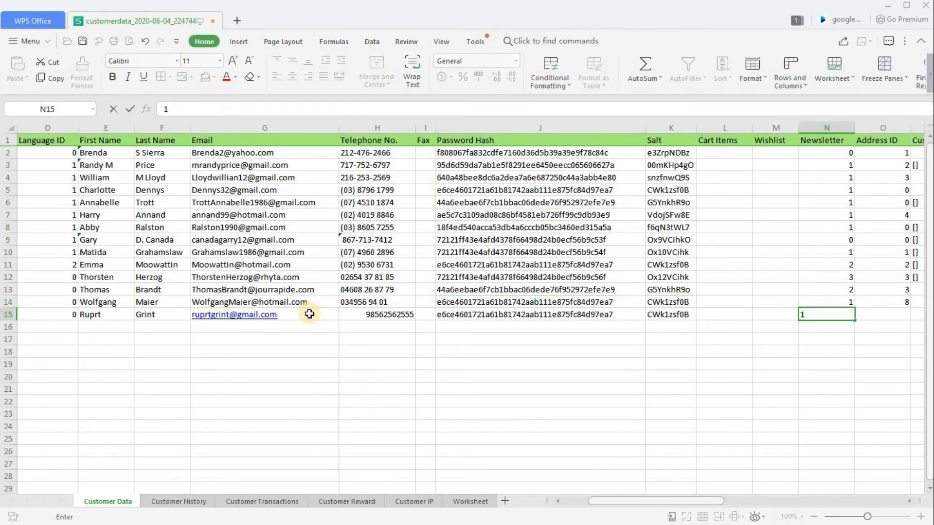
{"action": "key", "text": "Tab"}
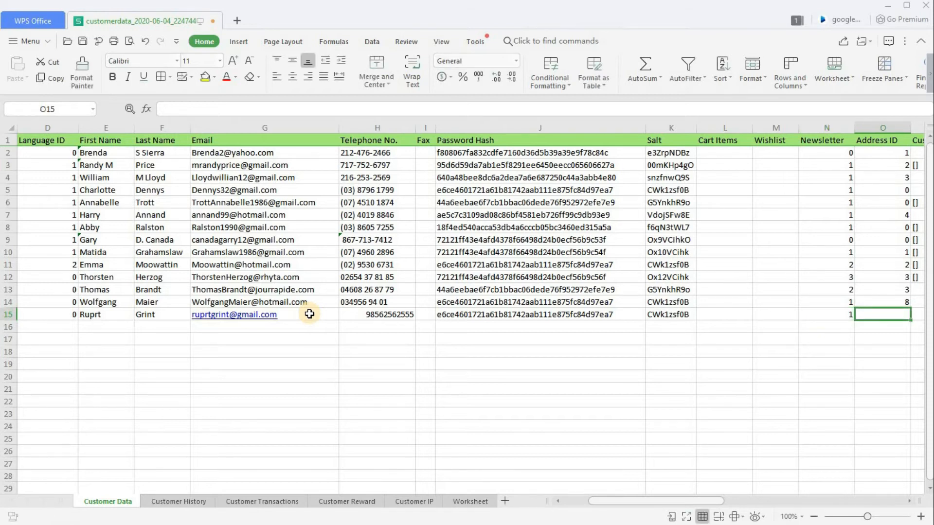
Set Status and Safe to 1 for the new customer and save the workbook with Ctrl+S
{"action": "scroll", "coordinate": [309, 314], "scroll_direction": "right", "scroll_amount": 3}
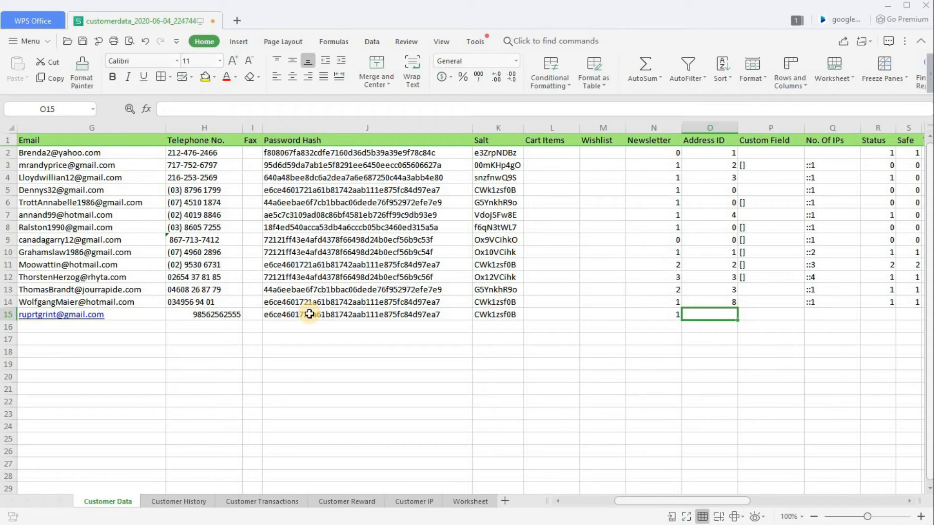
{"action": "key", "text": "Tab"}
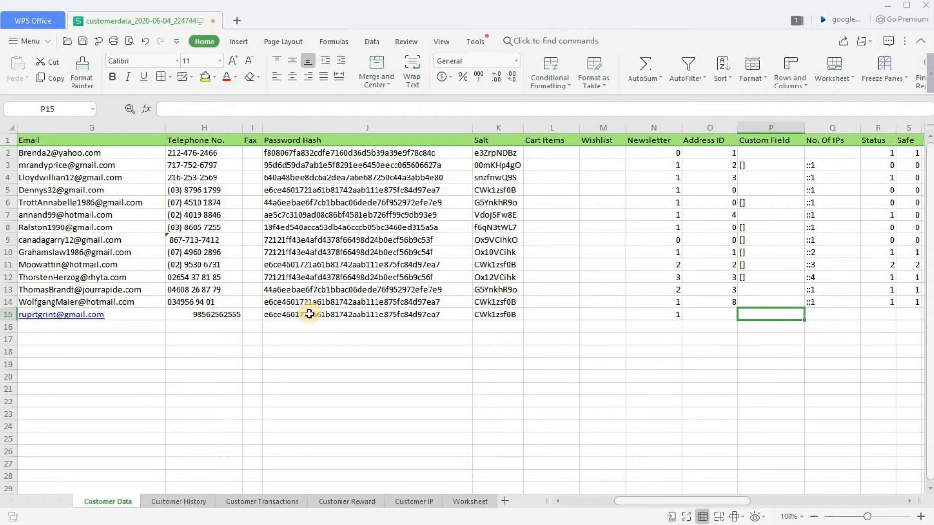
{"action": "key", "text": "Tab"}
{"action": "key", "text": "Tab"}
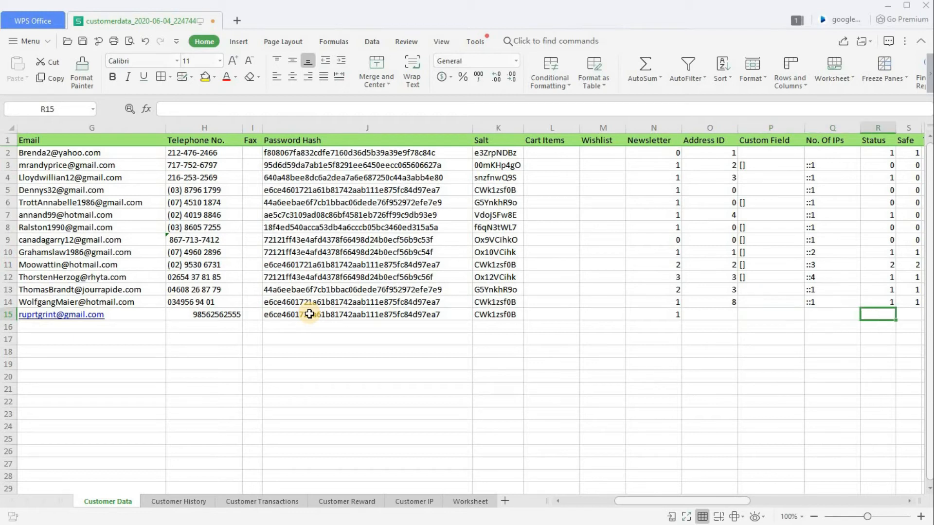
{"action": "type", "text": "1"}
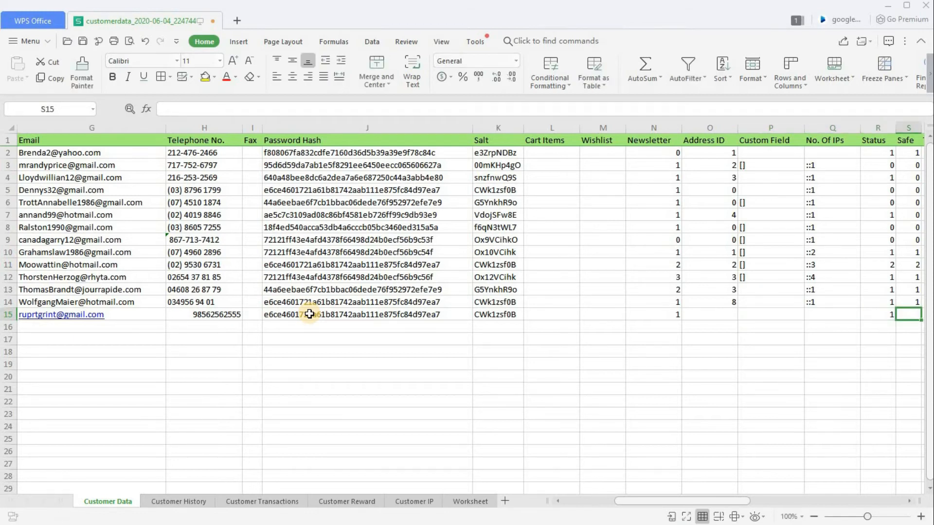
{"action": "key", "text": "Right"}
{"action": "key", "text": "Left"}
{"action": "type", "text": "1"}
{"action": "key", "text": "Tab"}
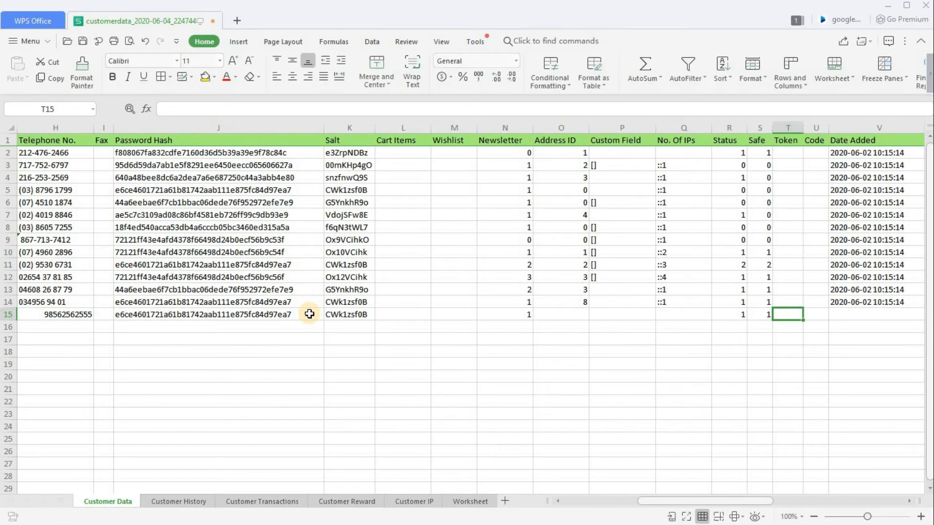
{"action": "key", "text": "Home"}
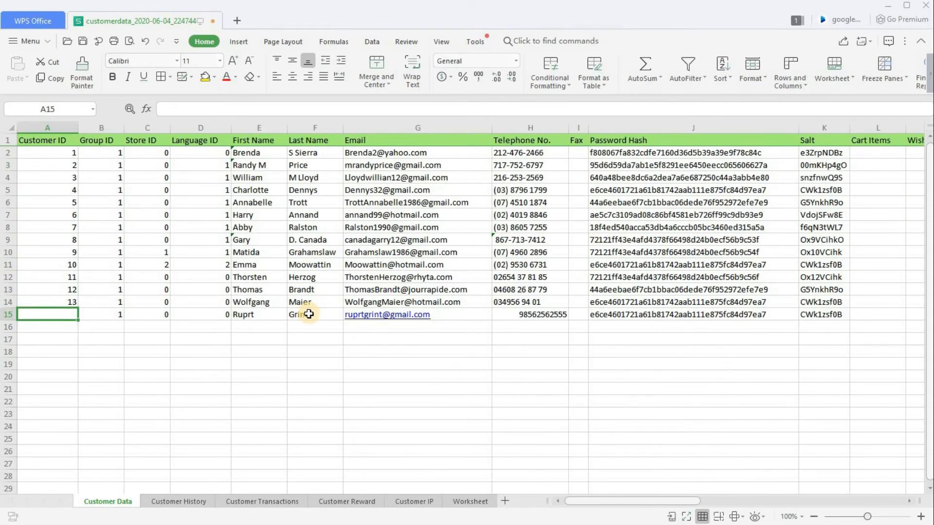
{"action": "key", "text": "ctrl+s"}
{"action": "left_click", "coordinate": [593, 382]}
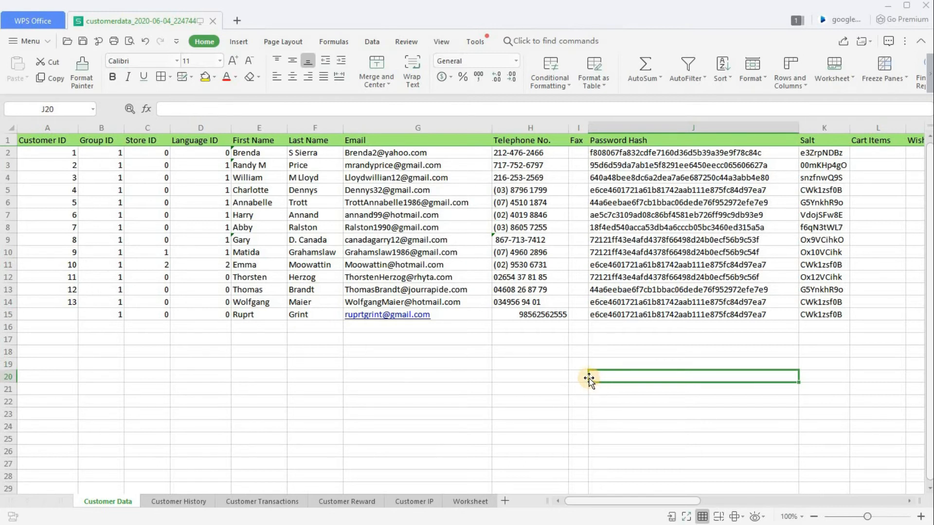
Return to the browser's Import Data form and keep Update Customers as the import type
{"action": "left_click", "coordinate": [891, 8]}
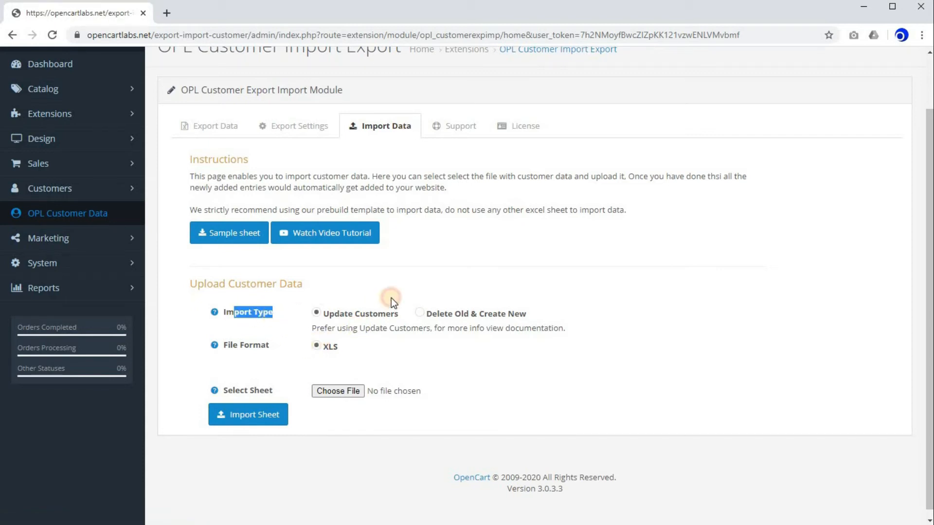
{"action": "left_click", "coordinate": [333, 322]}
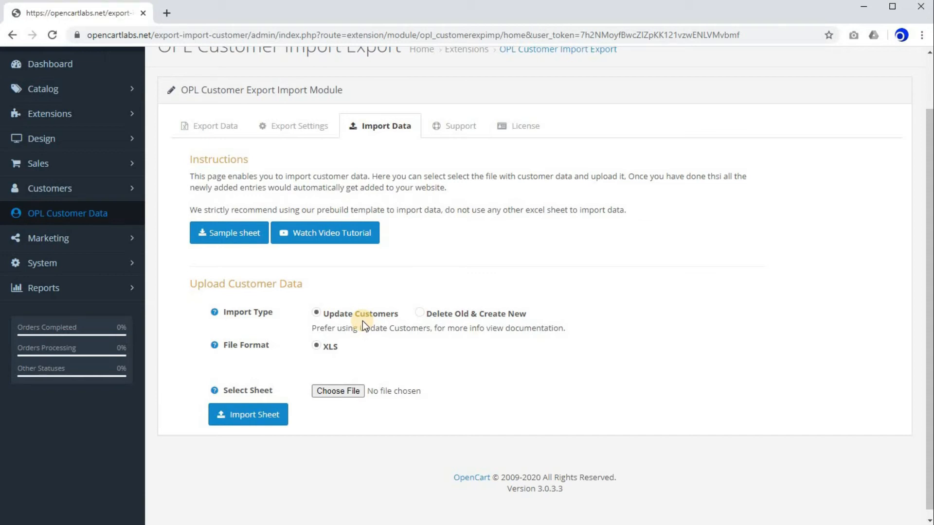
{"action": "left_click_drag", "start_coordinate": [444, 315], "coordinate": [549, 319]}
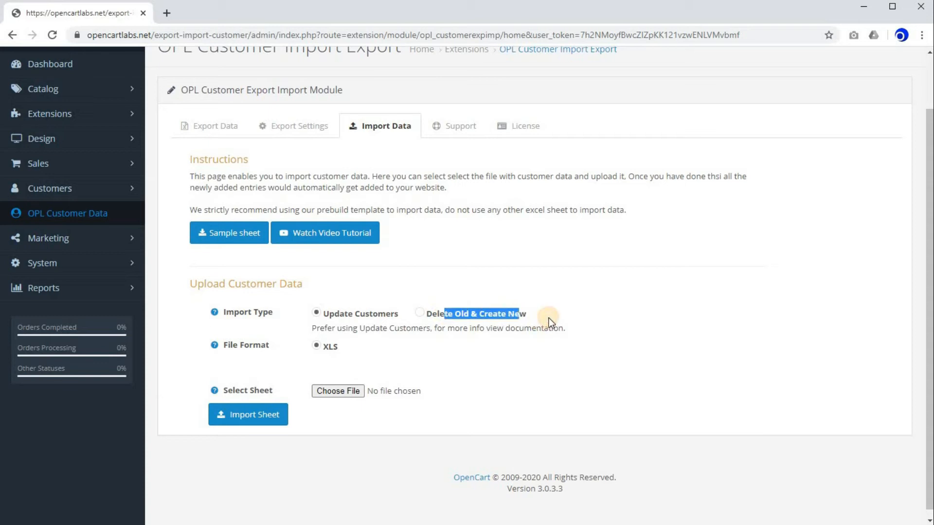
{"action": "left_click", "coordinate": [550, 317]}
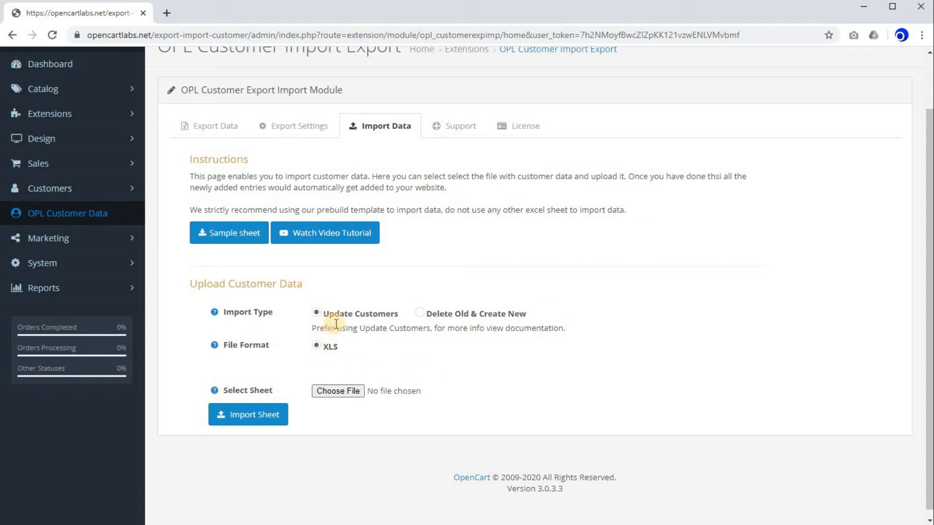
{"action": "left_click_drag", "start_coordinate": [312, 329], "coordinate": [455, 331]}
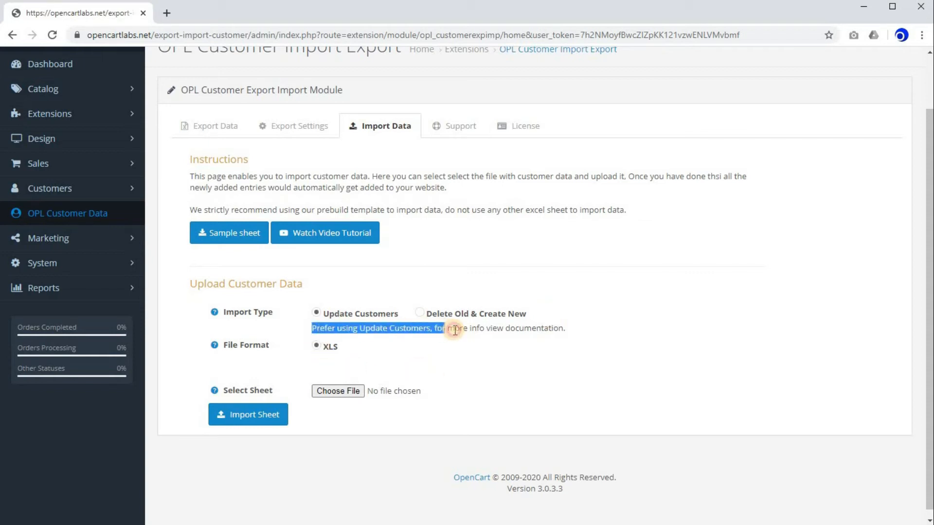
{"action": "left_click", "coordinate": [350, 317]}
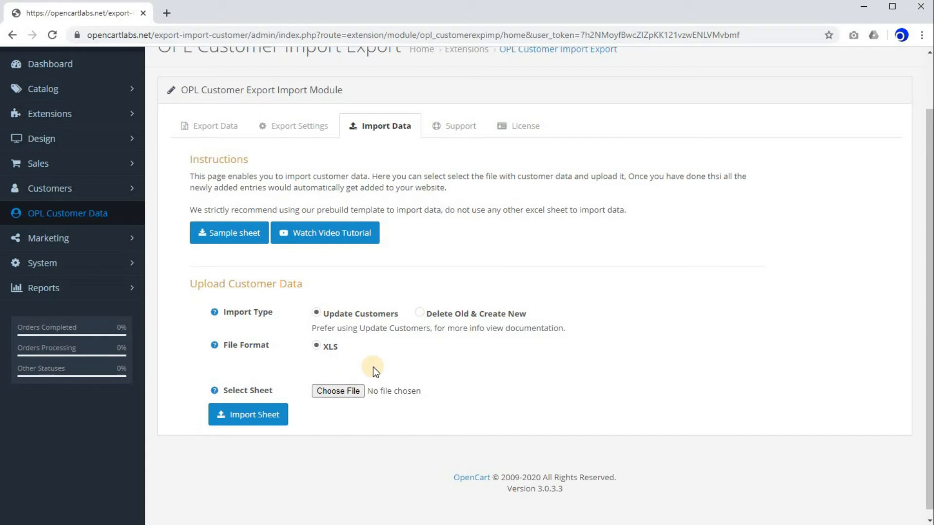
Upload customerdata_2020-06-04_224744 with Import Sheet and confirm the Sheet Imported Successfully message
{"action": "left_click", "coordinate": [340, 392]}
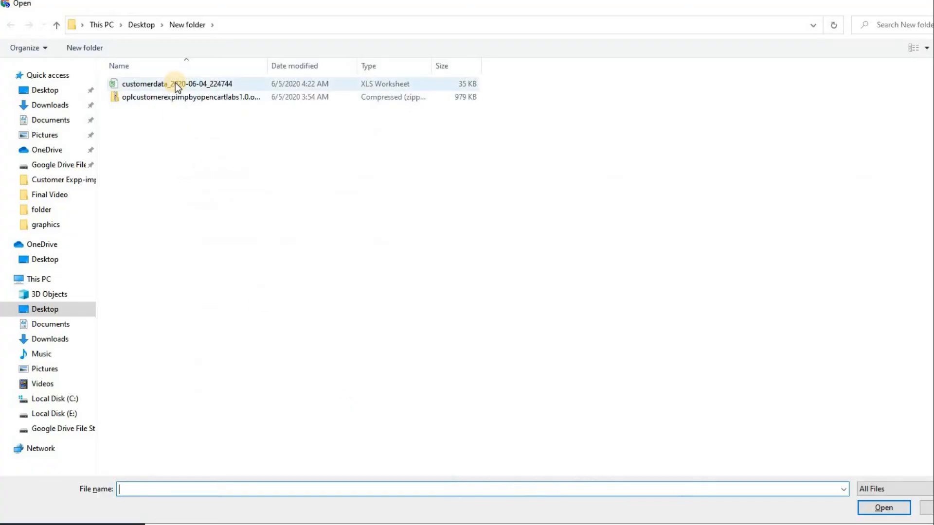
{"action": "left_click", "coordinate": [175, 84]}
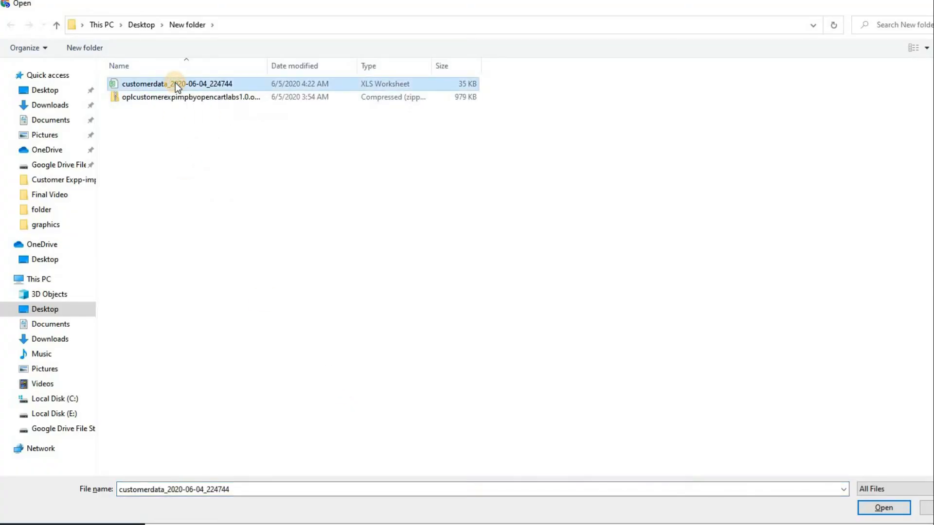
{"action": "left_click", "coordinate": [890, 510]}
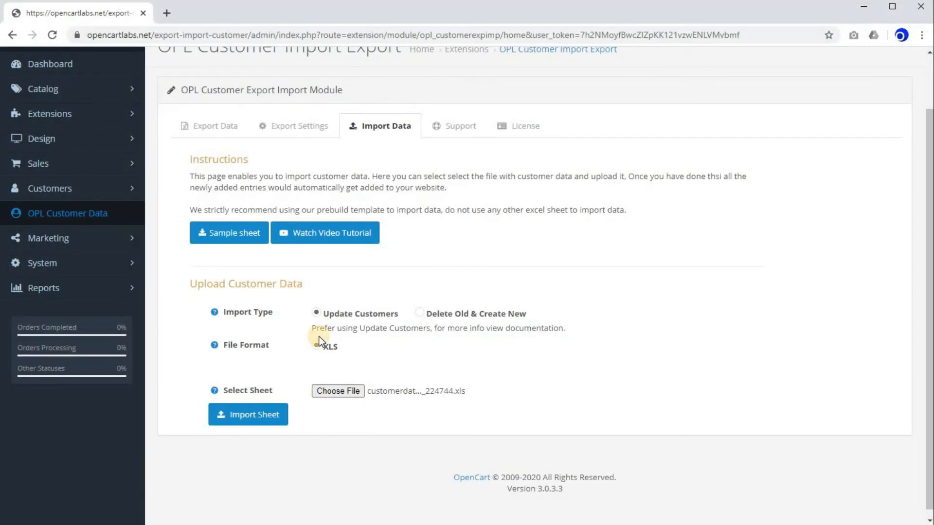
{"action": "left_click", "coordinate": [250, 416]}
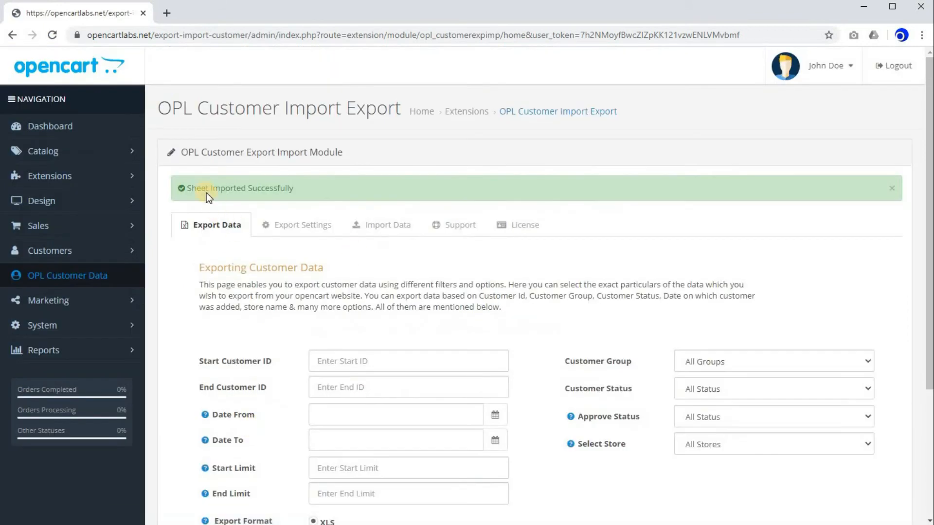
{"action": "left_click_drag", "start_coordinate": [184, 189], "coordinate": [384, 188]}
{"action": "left_click", "coordinate": [385, 188]}
Open Customers > Customers and locate the newly imported customer's name and group in the list
{"action": "left_click", "coordinate": [55, 250]}
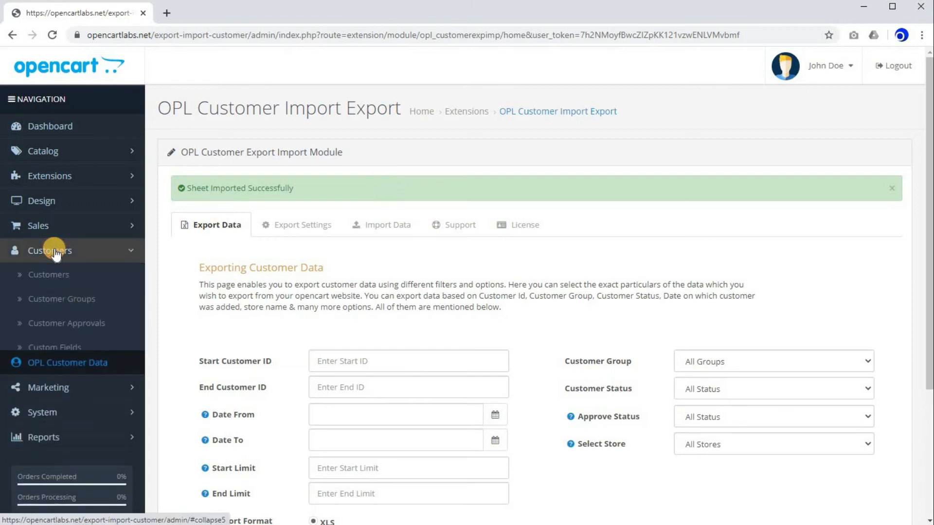
{"action": "left_click", "coordinate": [62, 279]}
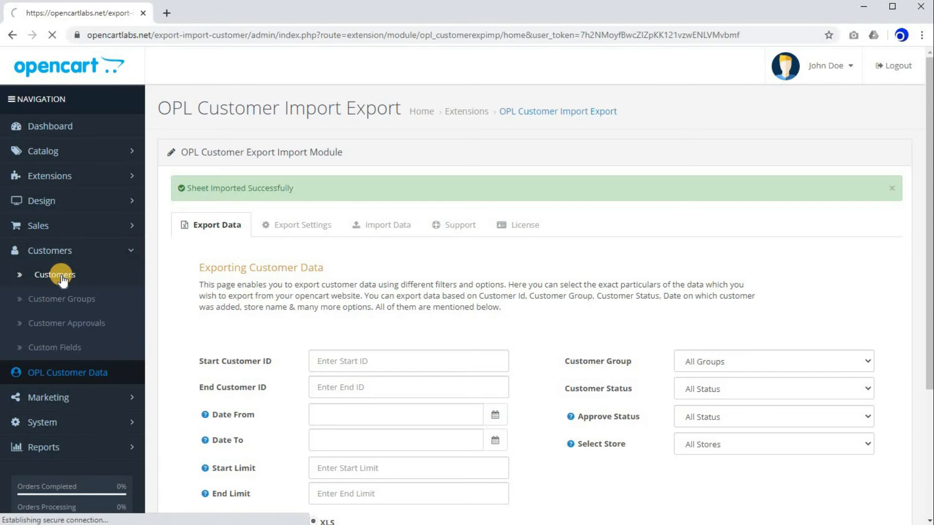
{"action": "scroll", "coordinate": [395, 232], "scroll_direction": "down", "scroll_amount": 5}
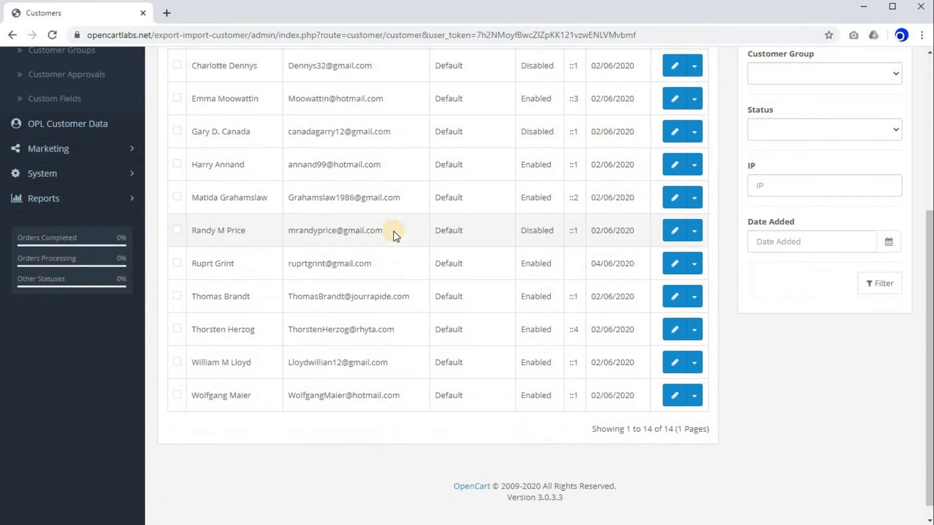
{"action": "scroll", "coordinate": [395, 231], "scroll_direction": "up", "scroll_amount": 3}
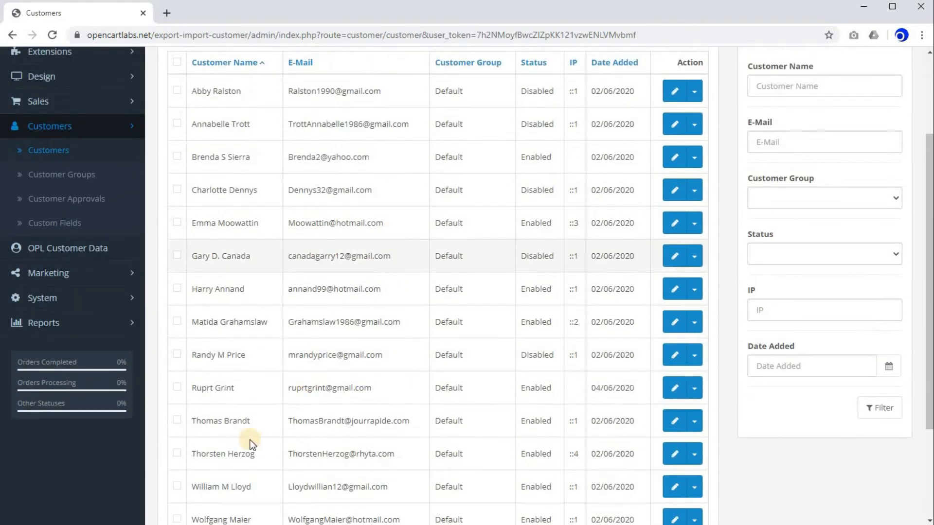
{"action": "scroll", "coordinate": [206, 337], "scroll_direction": "down", "scroll_amount": 1}
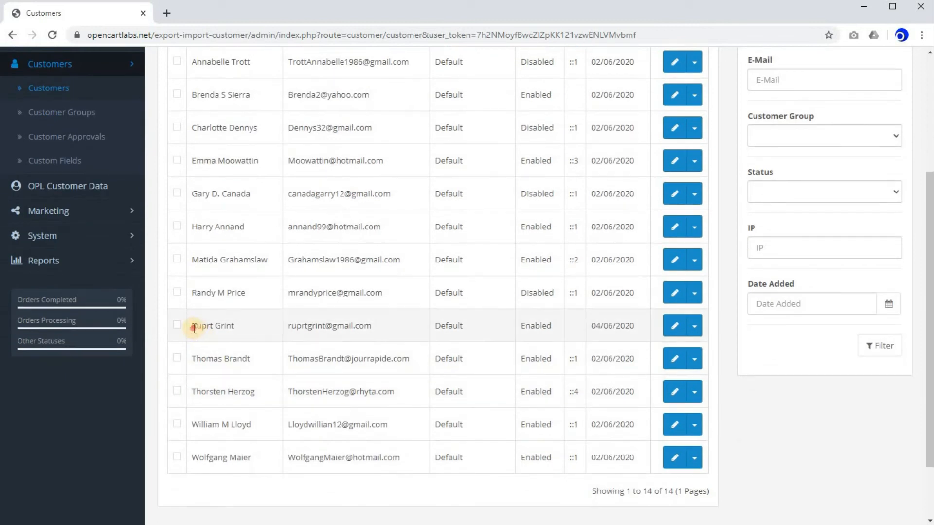
{"action": "left_click_drag", "start_coordinate": [193, 325], "coordinate": [551, 326]}
{"action": "left_click", "coordinate": [493, 328]}
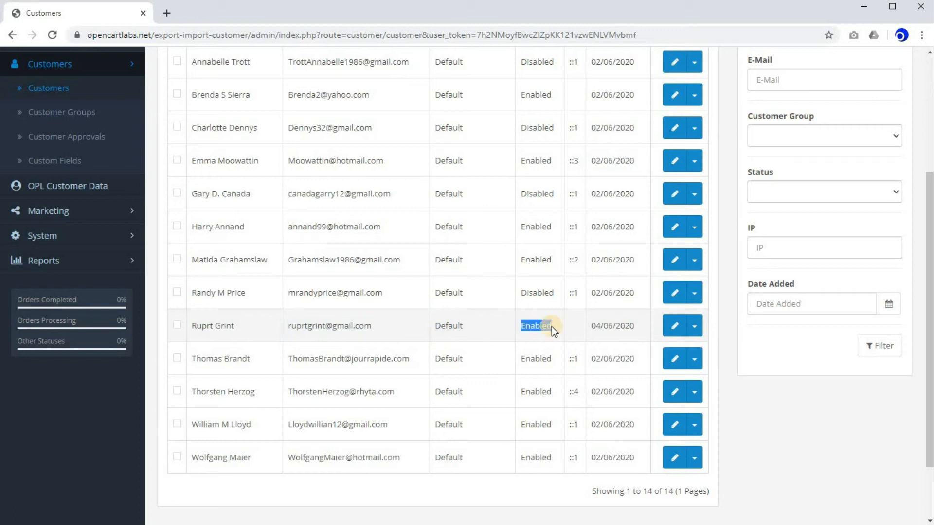
Confirm the new customer is Enabled, then clear the empty block A16:J25 below row 15
{"action": "left_click", "coordinate": [515, 328]}
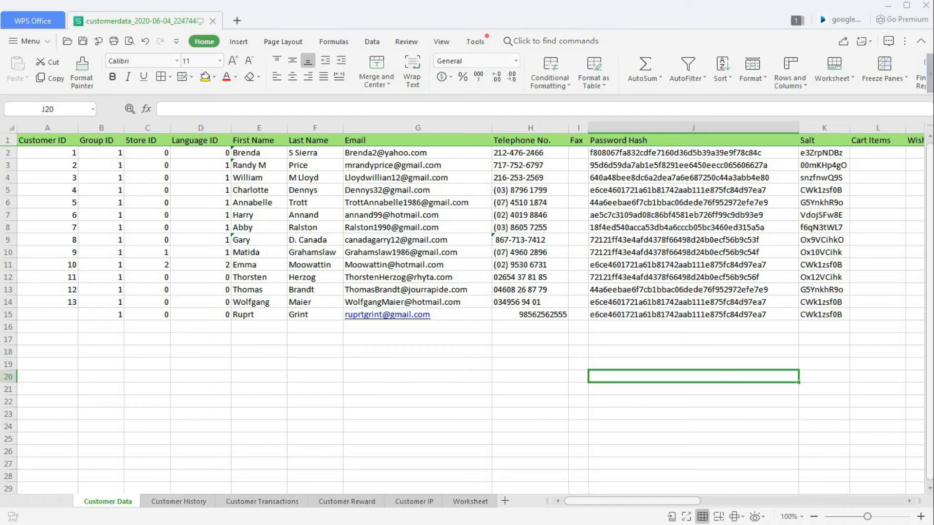
{"action": "left_click", "coordinate": [13, 314]}
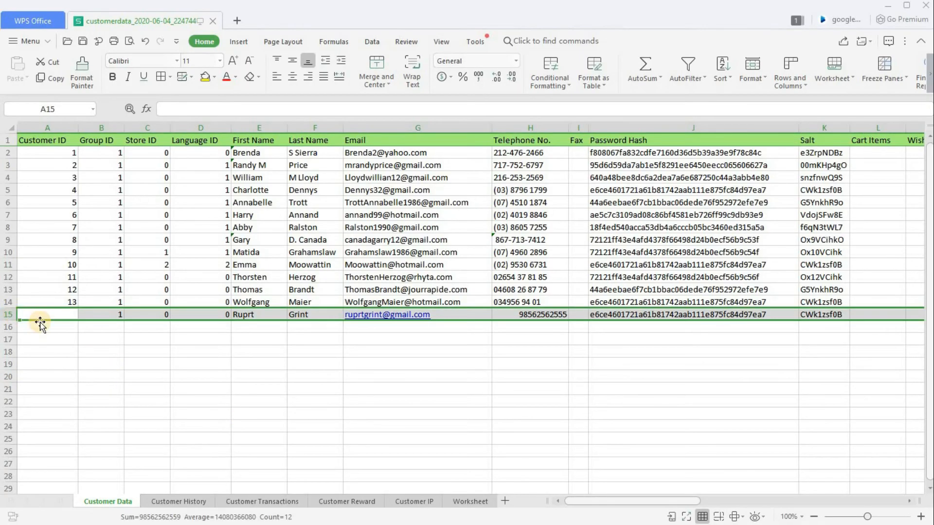
{"action": "left_click_drag", "start_coordinate": [50, 327], "coordinate": [238, 354]}
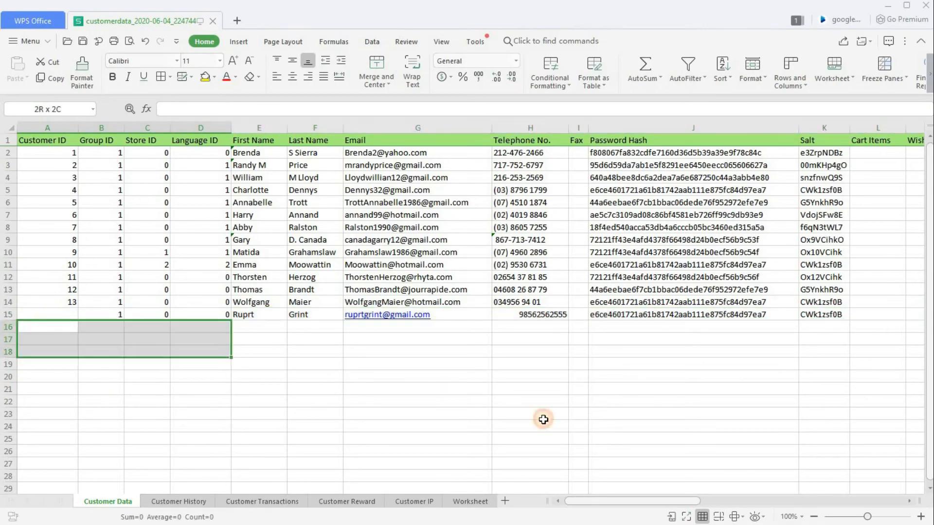
{"action": "left_click_drag", "start_coordinate": [543, 420], "coordinate": [665, 432]}
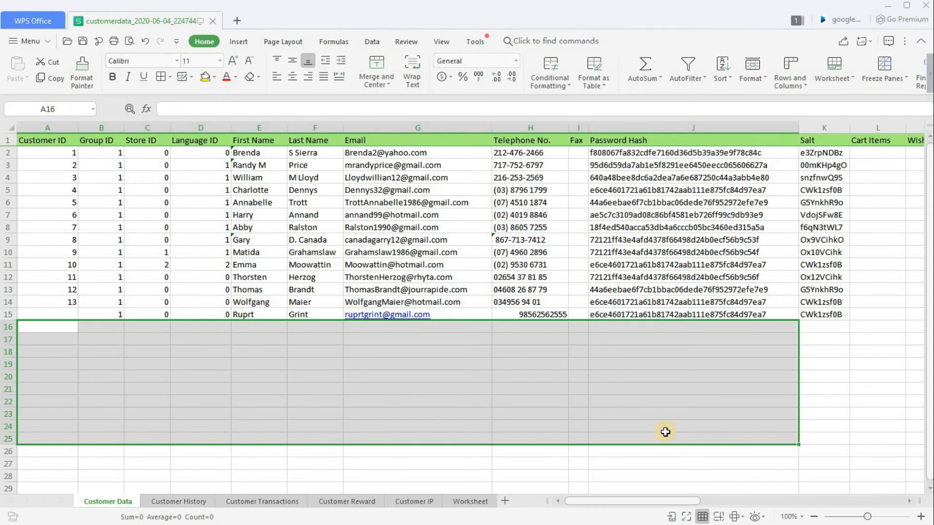
{"action": "left_click", "coordinate": [310, 399]}
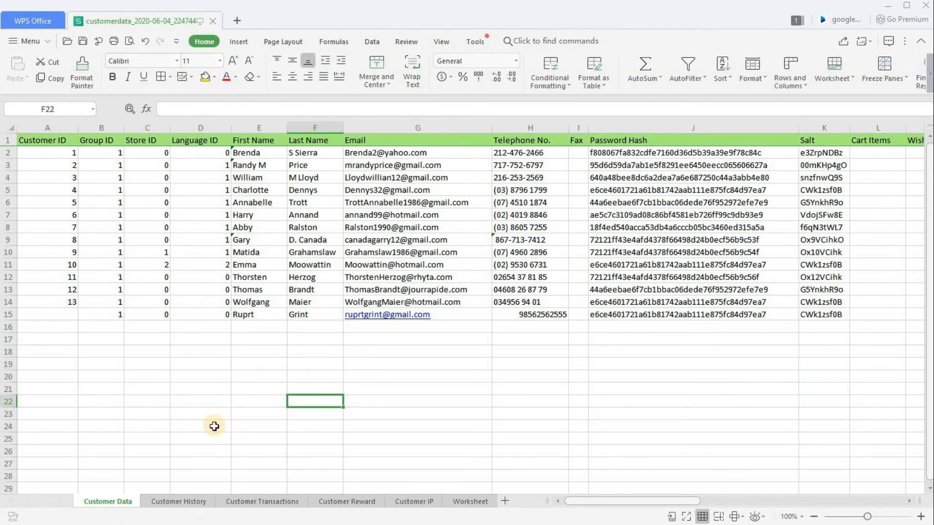
Check the Customer History, Transactions, Reward and IP sheets, then return to Customer Data
{"action": "left_click", "coordinate": [191, 502]}
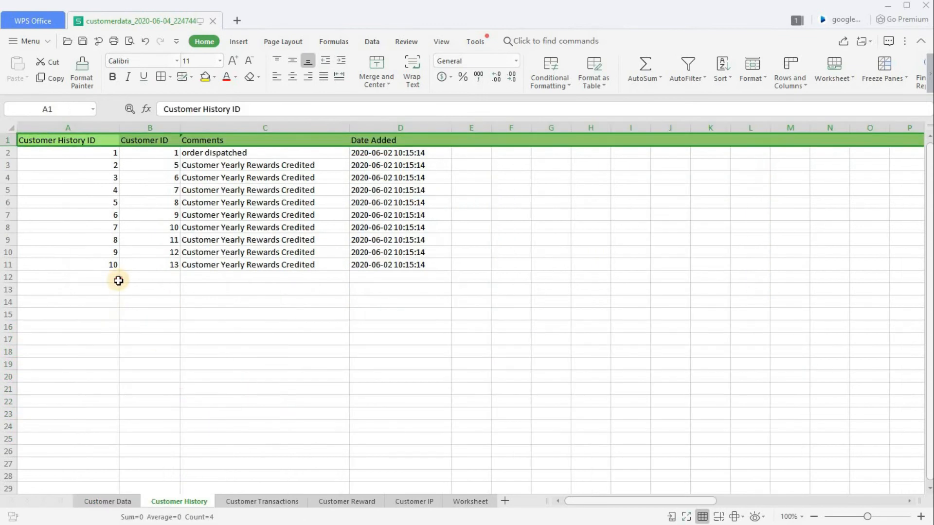
{"action": "left_click_drag", "start_coordinate": [119, 281], "coordinate": [389, 278]}
{"action": "left_click", "coordinate": [423, 417]}
{"action": "left_click", "coordinate": [270, 500]}
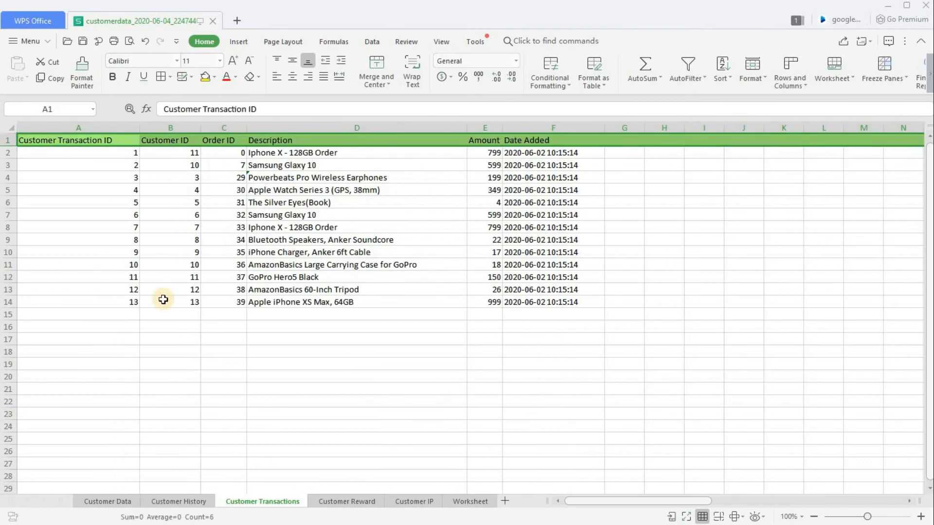
{"action": "left_click", "coordinate": [342, 313]}
{"action": "left_click", "coordinate": [347, 502]}
{"action": "left_click", "coordinate": [416, 500]}
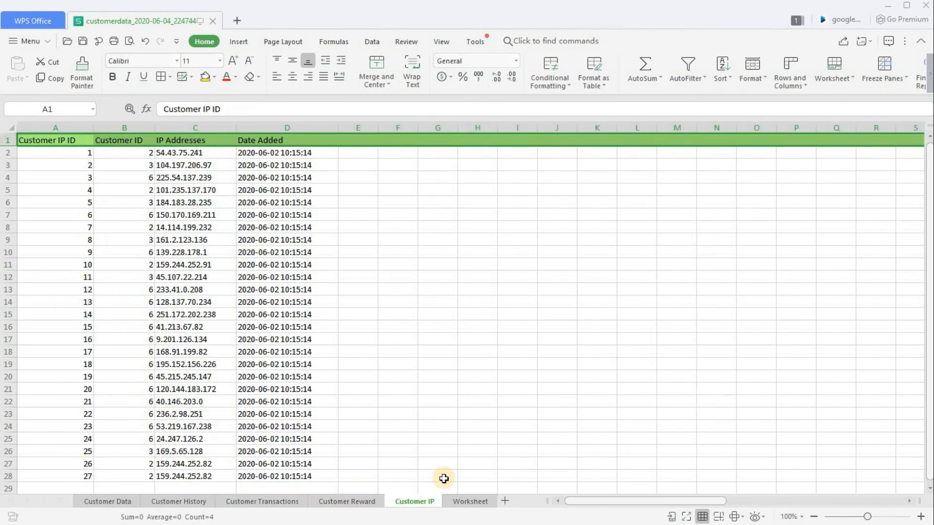
{"action": "left_click", "coordinate": [558, 310]}
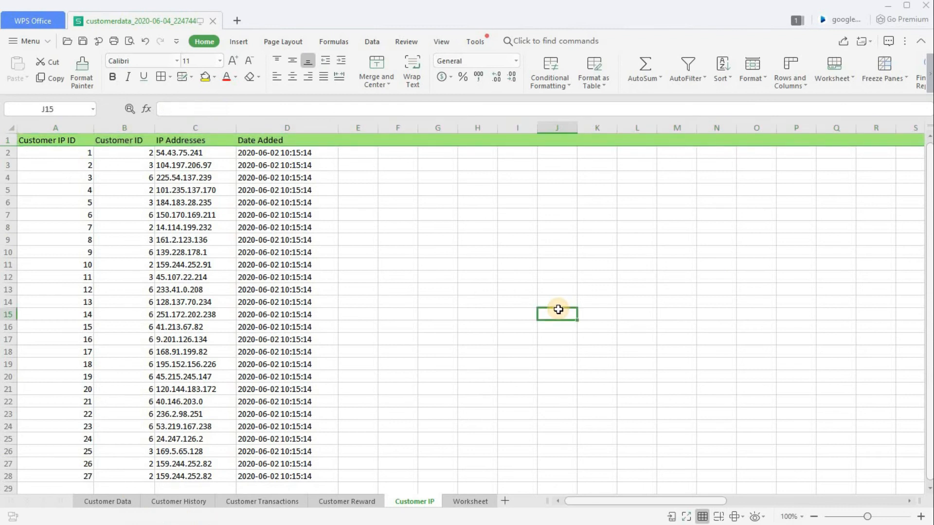
{"action": "left_click", "coordinate": [108, 502]}
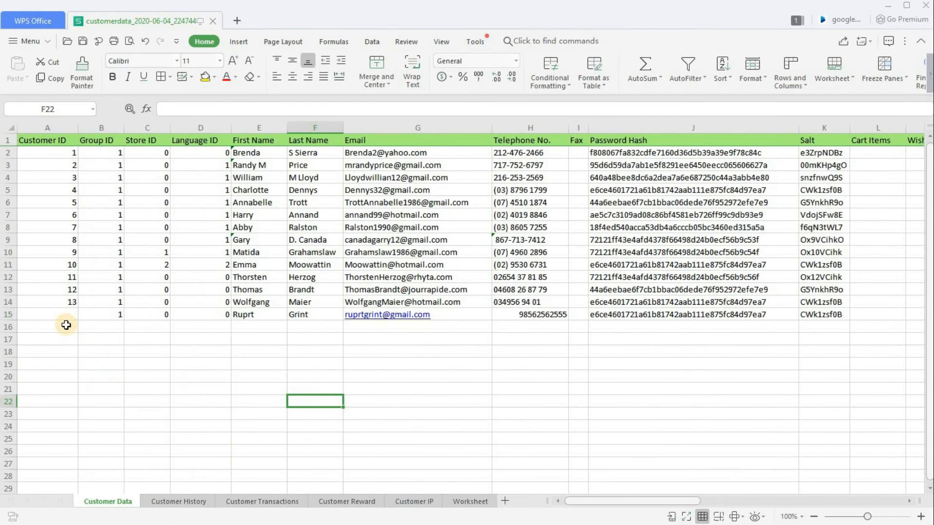
Compare the new row's empty Customer ID with existing Customer ID values
{"action": "left_click_drag", "start_coordinate": [68, 317], "coordinate": [63, 378]}
{"action": "left_click", "coordinate": [237, 389]}
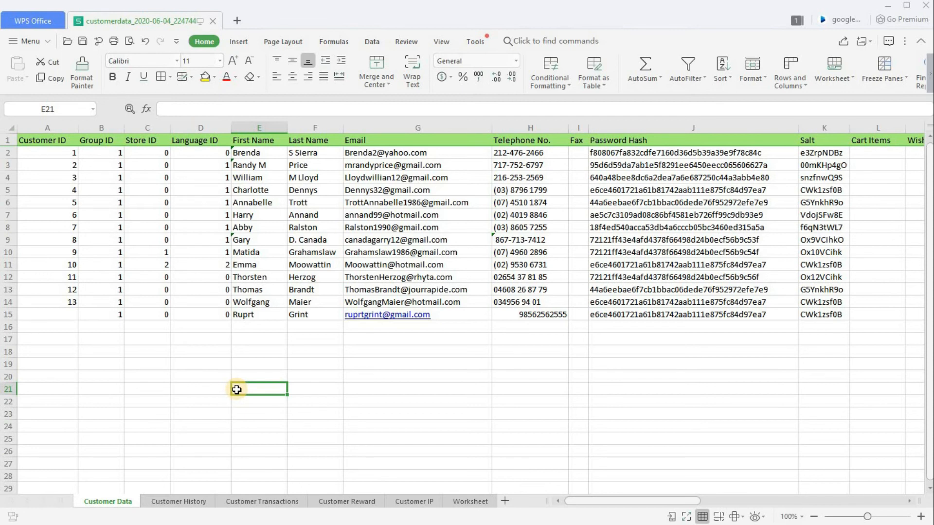
{"action": "left_click", "coordinate": [76, 225]}
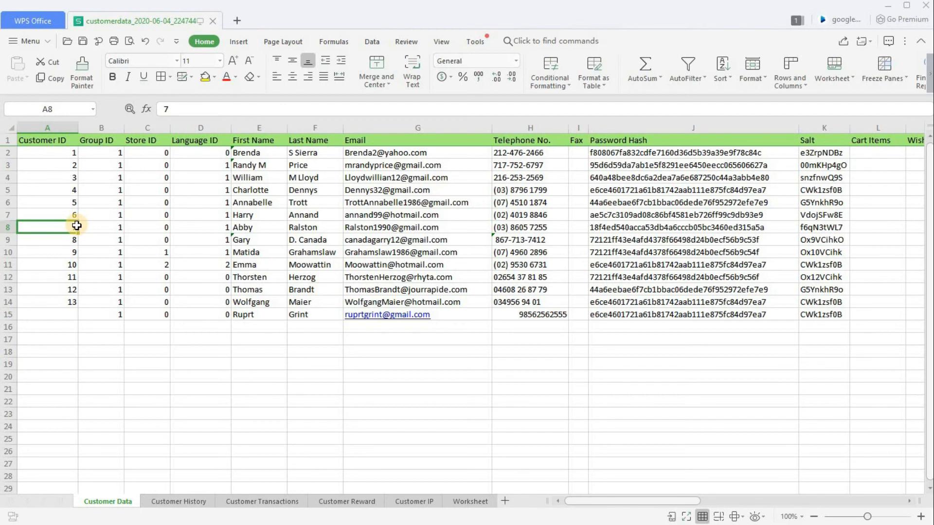
{"action": "left_click", "coordinate": [466, 402]}
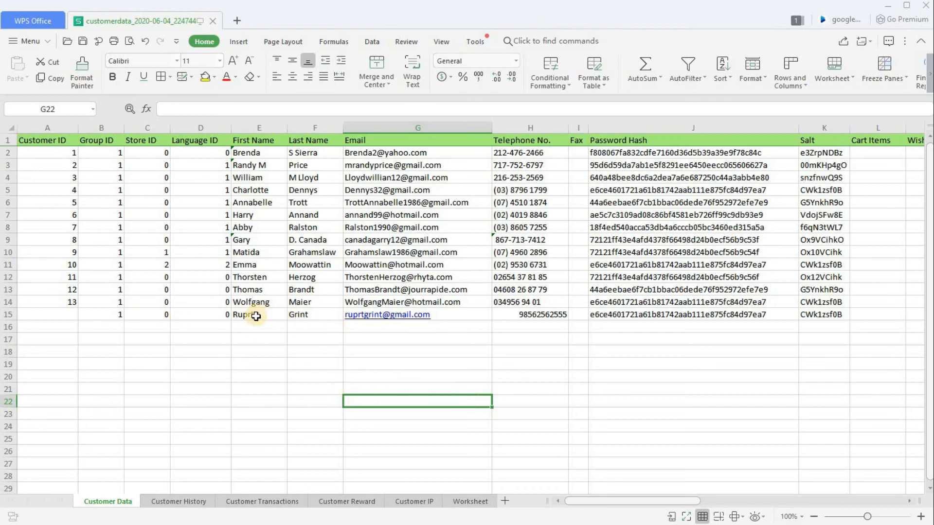
{"action": "left_click_drag", "start_coordinate": [228, 315], "coordinate": [314, 329]}
{"action": "left_click", "coordinate": [312, 353]}
{"action": "left_click", "coordinate": [51, 314]}
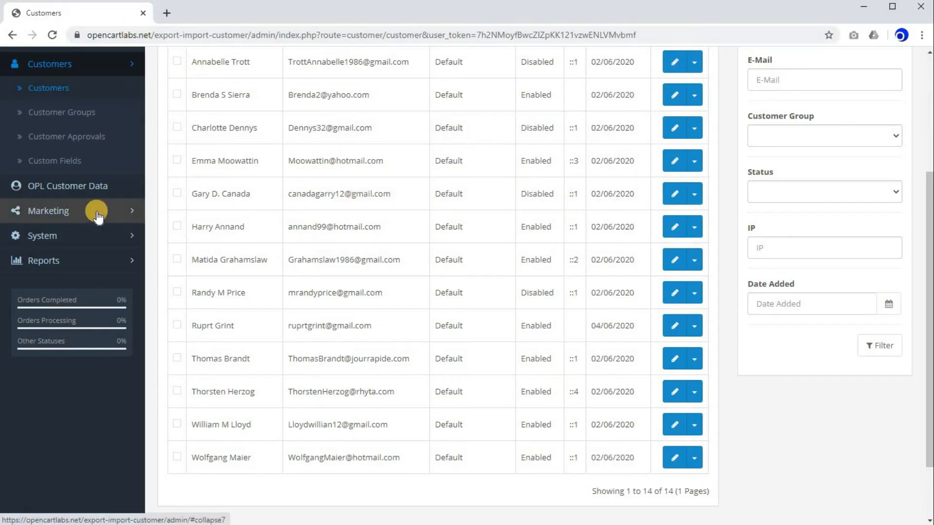
Export customer data again as XLS and open the new file in WPS Spreadsheets
{"action": "left_click", "coordinate": [95, 187]}
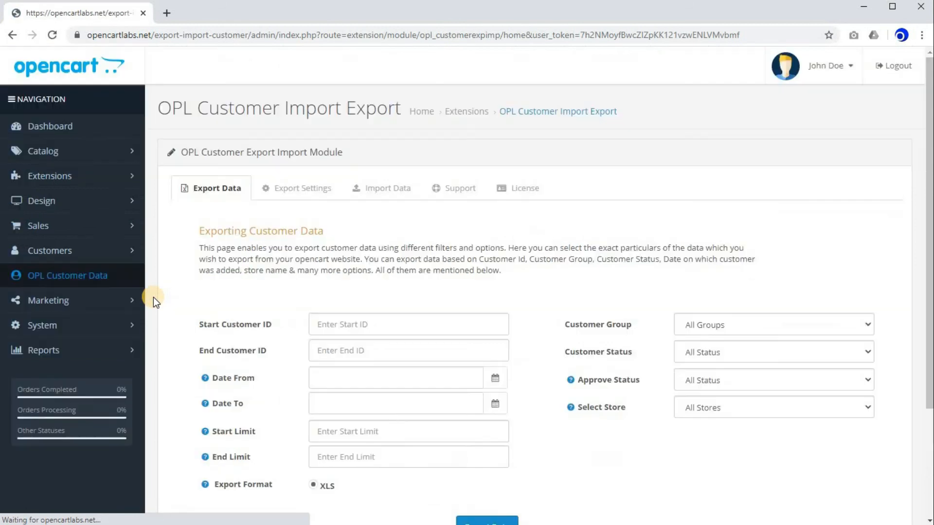
{"action": "scroll", "coordinate": [407, 359], "scroll_direction": "down", "scroll_amount": 3}
{"action": "left_click", "coordinate": [487, 381]}
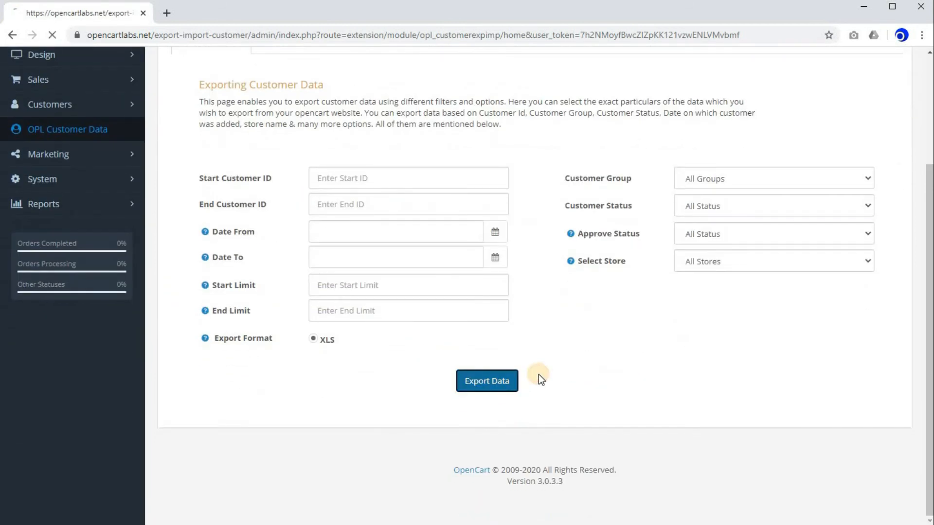
{"action": "left_click", "coordinate": [63, 511]}
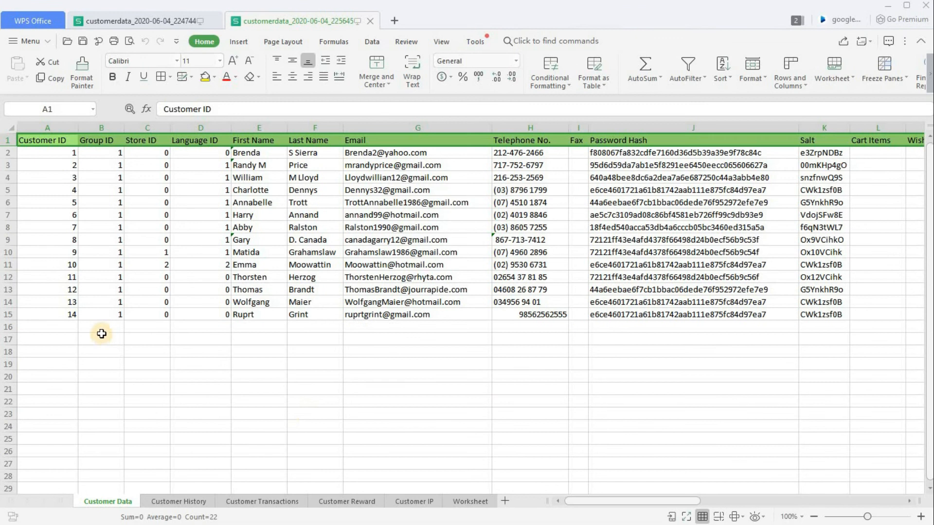
{"action": "left_click", "coordinate": [101, 335]}
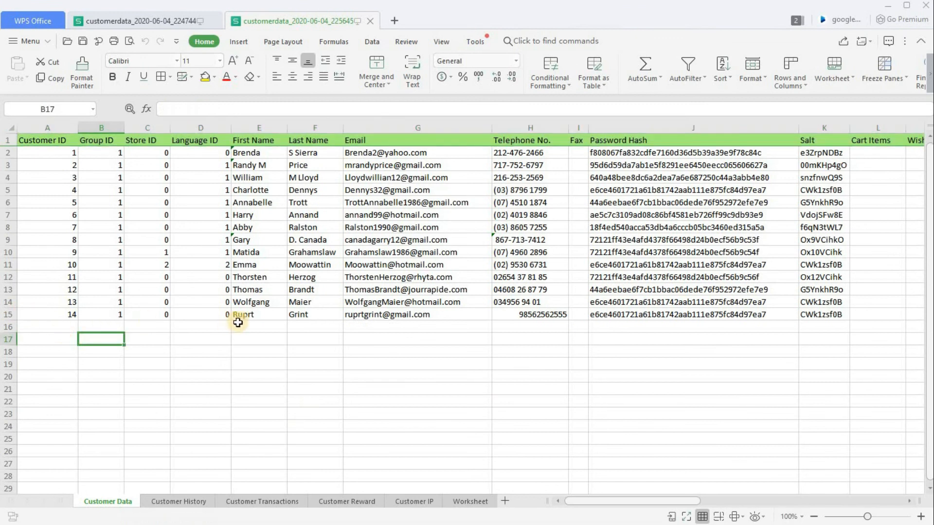
Verify row 15 holds the new customer with Customer ID 14 and its Date Added, then view Support
{"action": "left_click_drag", "start_coordinate": [238, 319], "coordinate": [314, 317]}
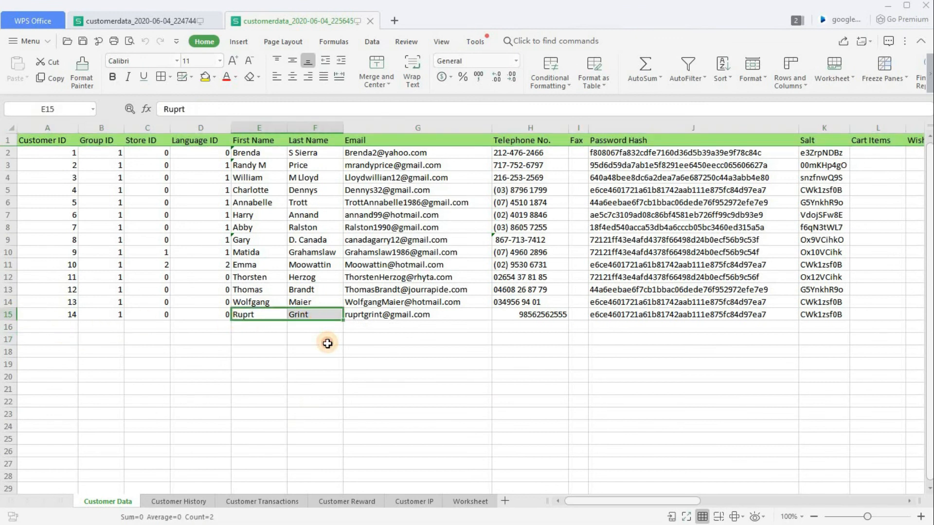
{"action": "left_click", "coordinate": [328, 344]}
{"action": "left_click", "coordinate": [68, 317]}
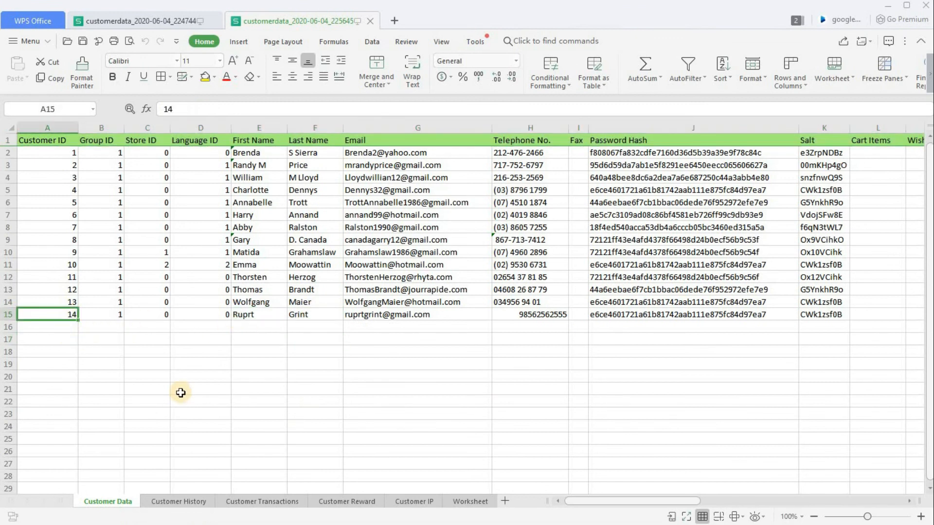
{"action": "left_click", "coordinate": [4, 313]}
{"action": "left_click", "coordinate": [39, 313]}
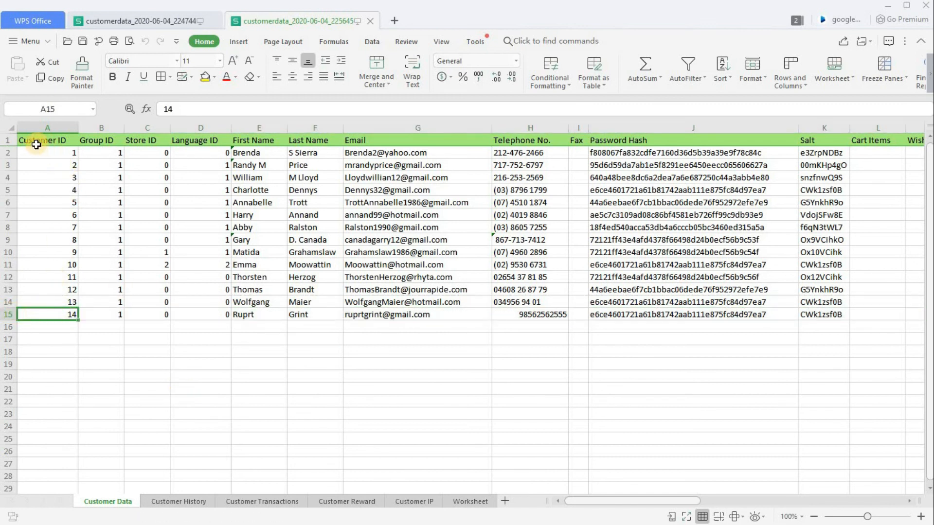
{"action": "left_click_drag", "start_coordinate": [603, 503], "coordinate": [705, 506]}
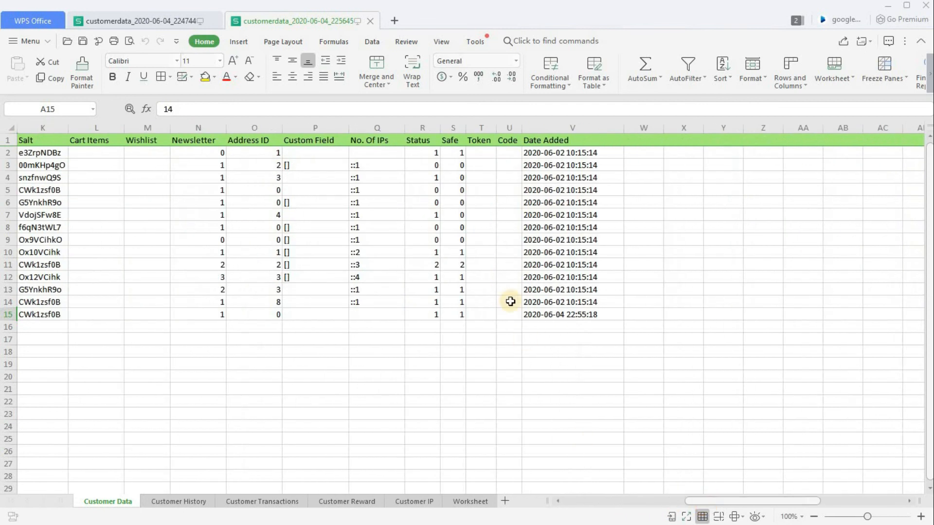
{"action": "left_click", "coordinate": [534, 314]}
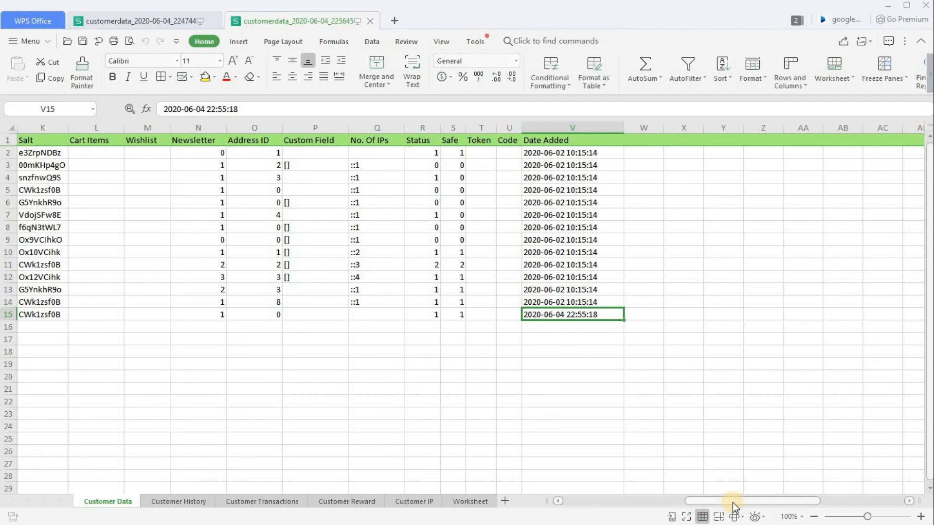
{"action": "left_click_drag", "start_coordinate": [733, 506], "coordinate": [574, 510]}
{"action": "left_click", "coordinate": [408, 431]}
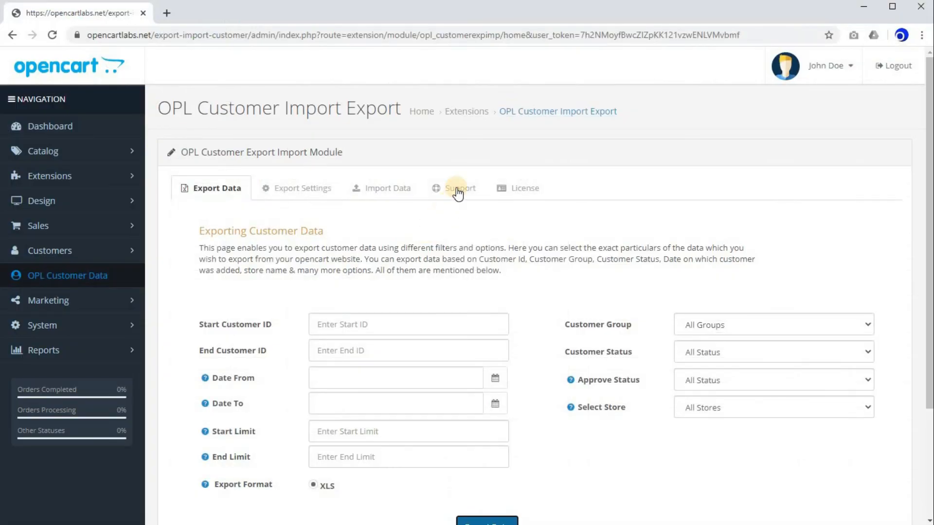
{"action": "left_click", "coordinate": [445, 189]}
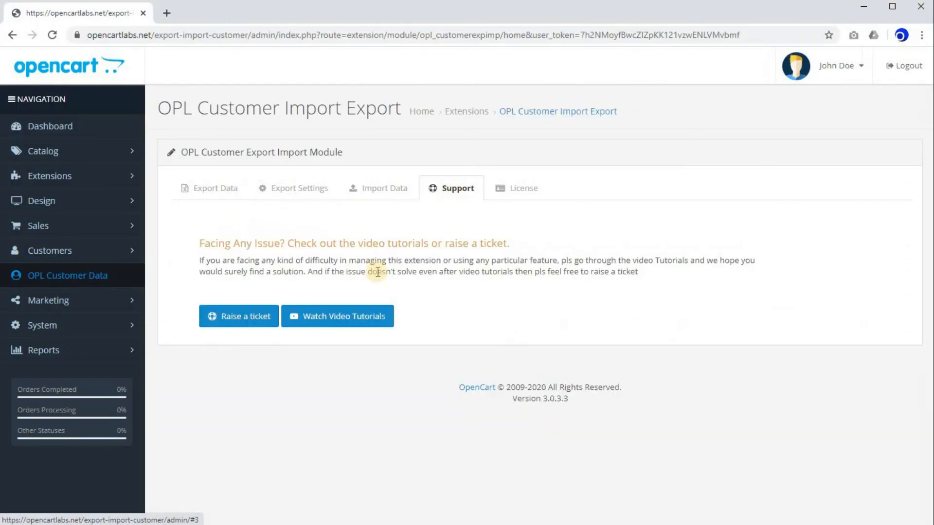
Follow Raise a ticket to the OpencartLabs support portal in a new browser tab
{"action": "left_click", "coordinate": [240, 311]}
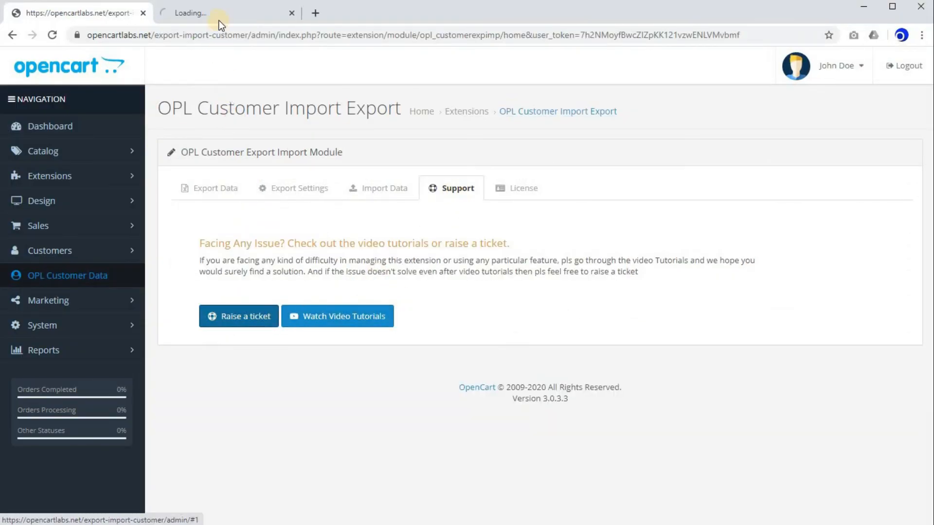
{"action": "left_click", "coordinate": [218, 14]}
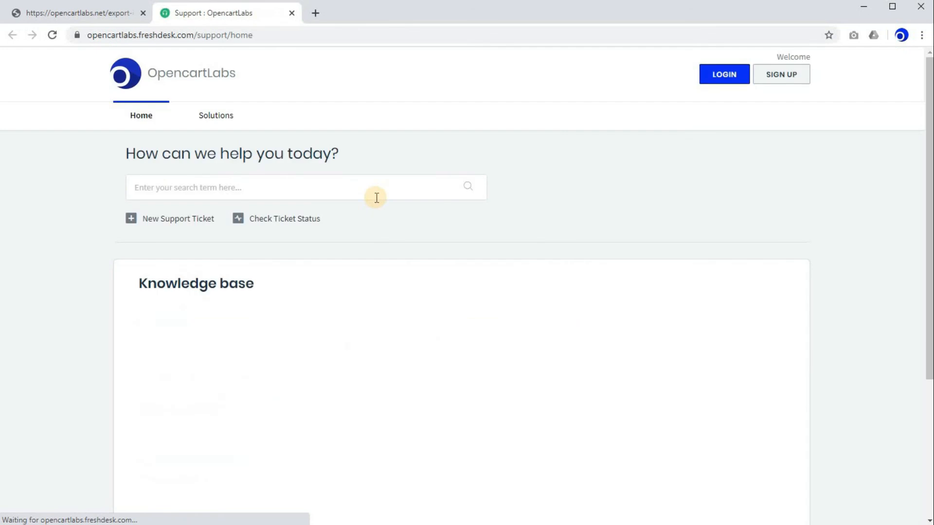